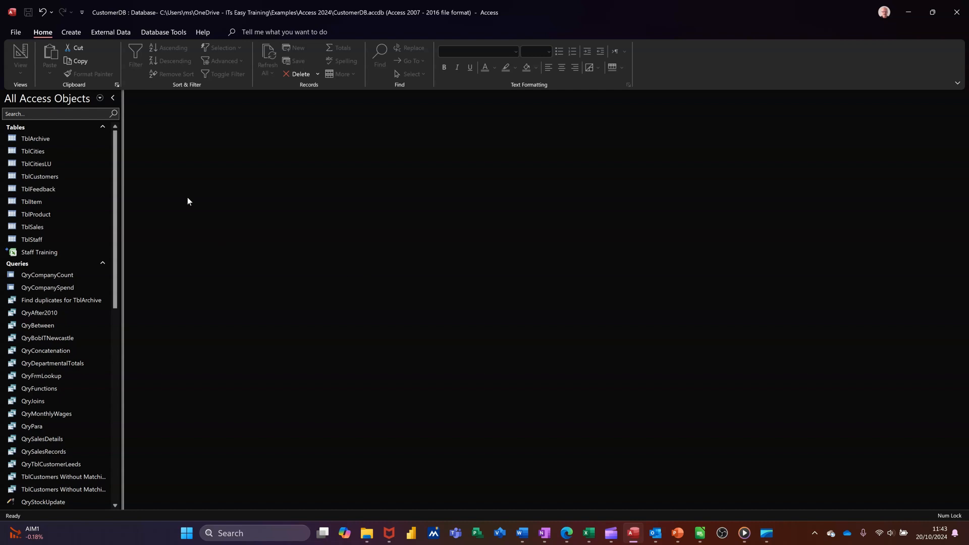
Create a new macro and add a group named Open Forms to it
left_click(69, 32)
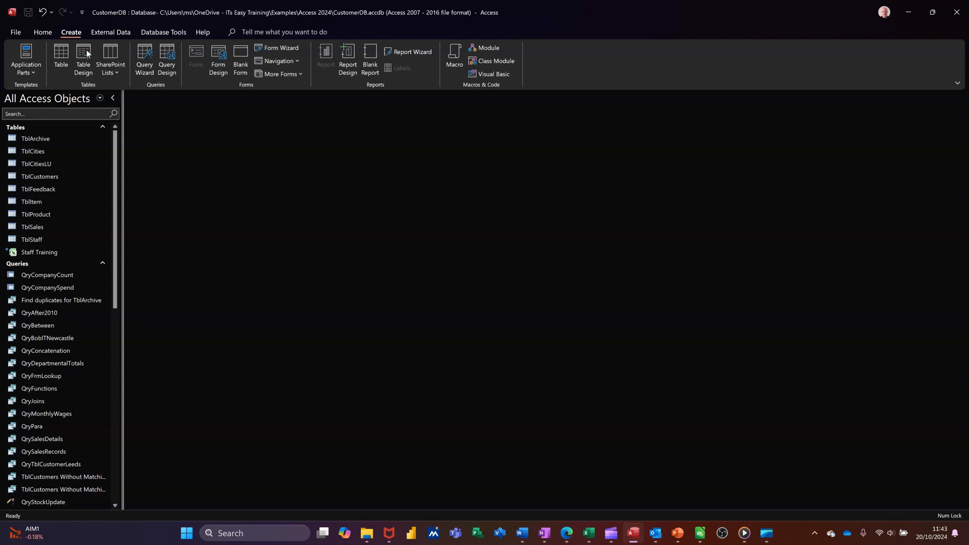
left_click(453, 56)
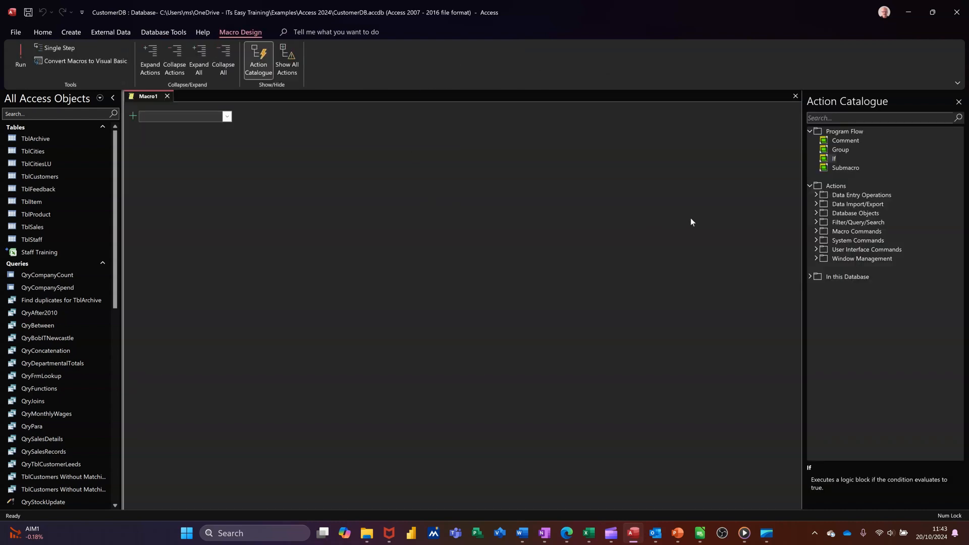
double_click(838, 149)
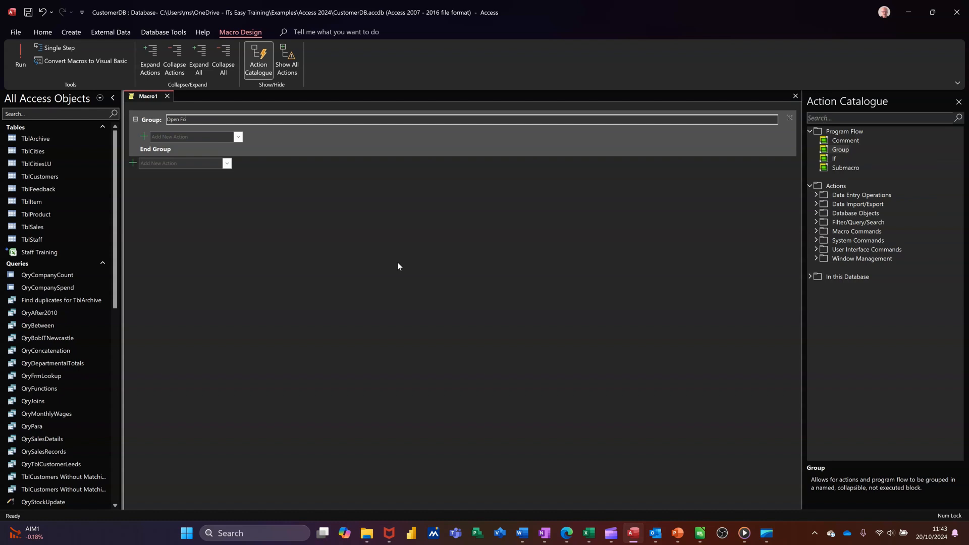
type("Open Forms")
Add an OpenForm action to the Open Forms group that opens FrmCustomerDetails
left_click(218, 138)
type("Op")
key("Return")
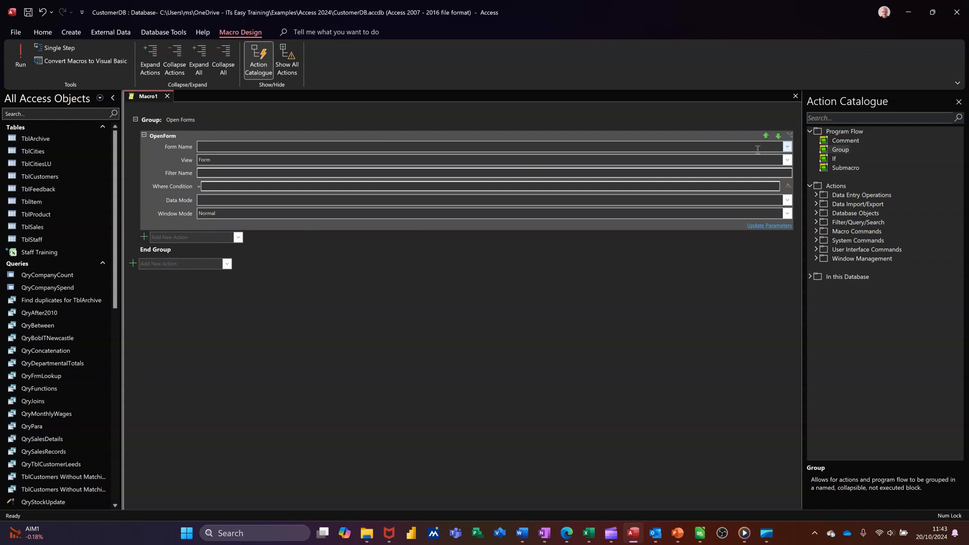
left_click(788, 147)
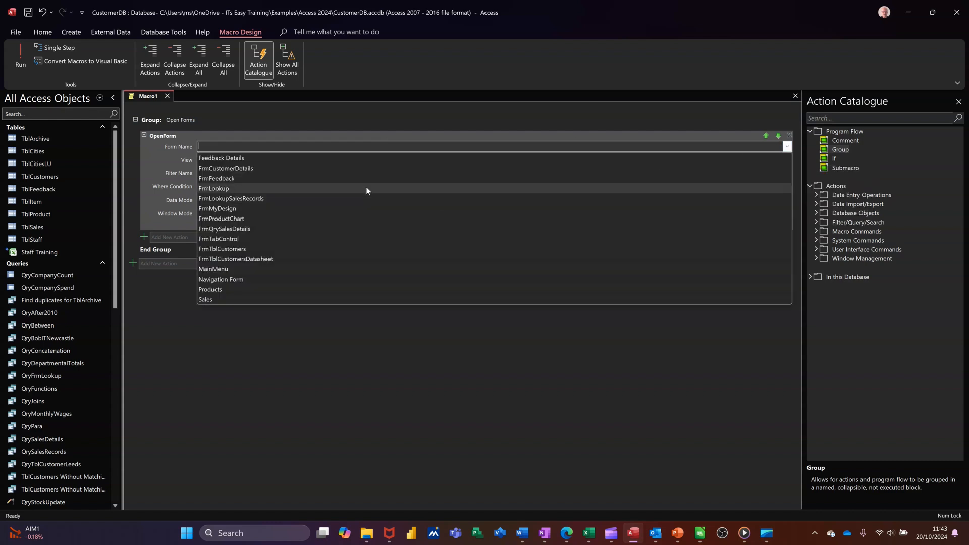
left_click(305, 168)
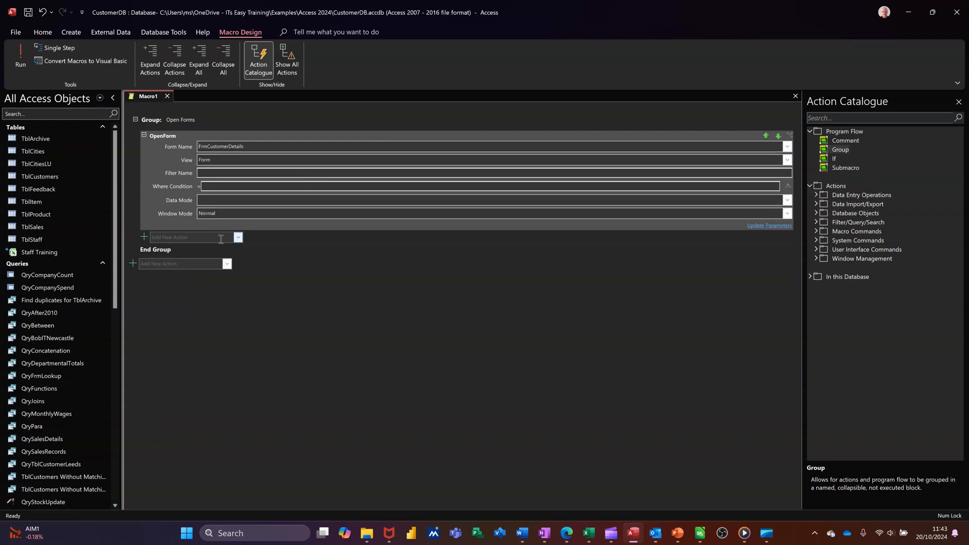
Add a second OpenForm action to the group that opens FrmFeedback
left_click(220, 239)
type("OpenForm")
key("Return")
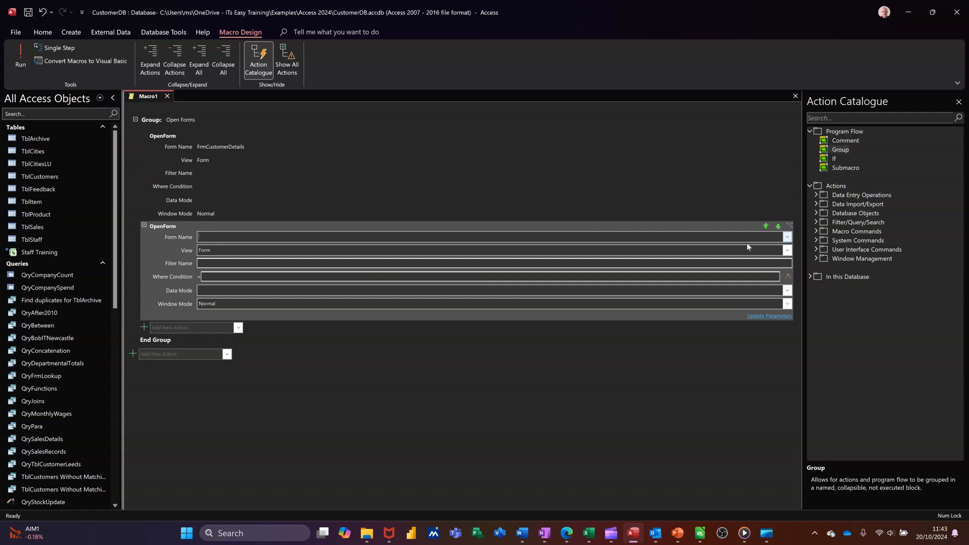
left_click(787, 237)
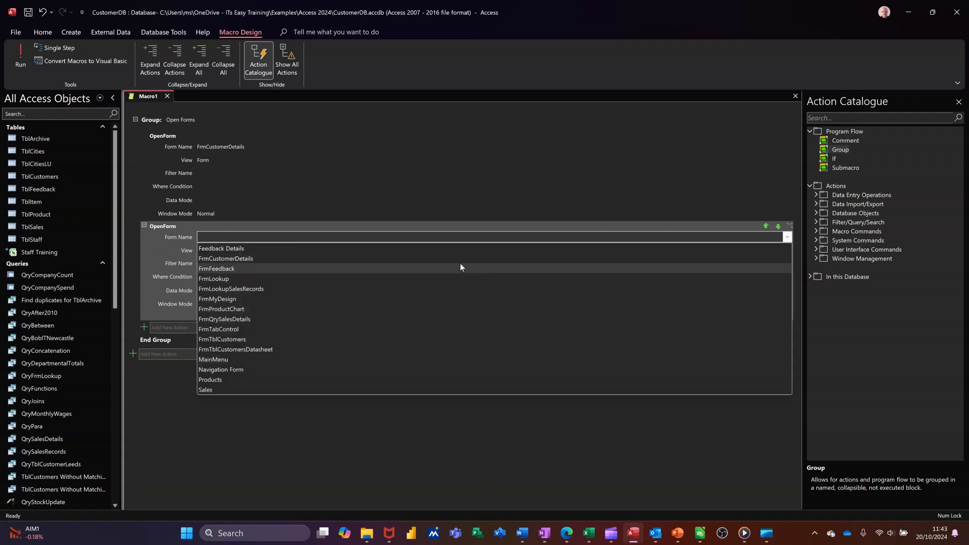
left_click(421, 269)
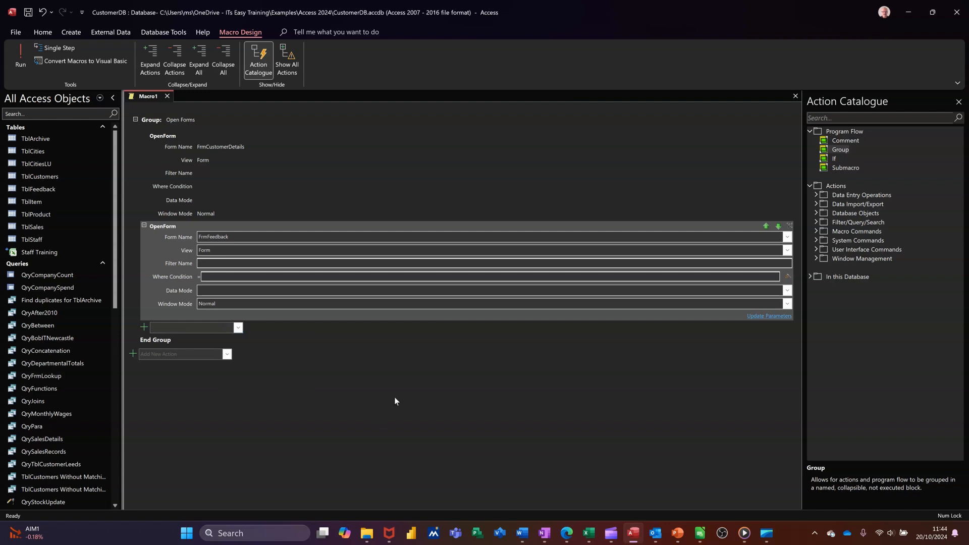
Add a third OpenForm action to the group that opens FrmQrySalesDetails
type("OpenForm")
key("Return")
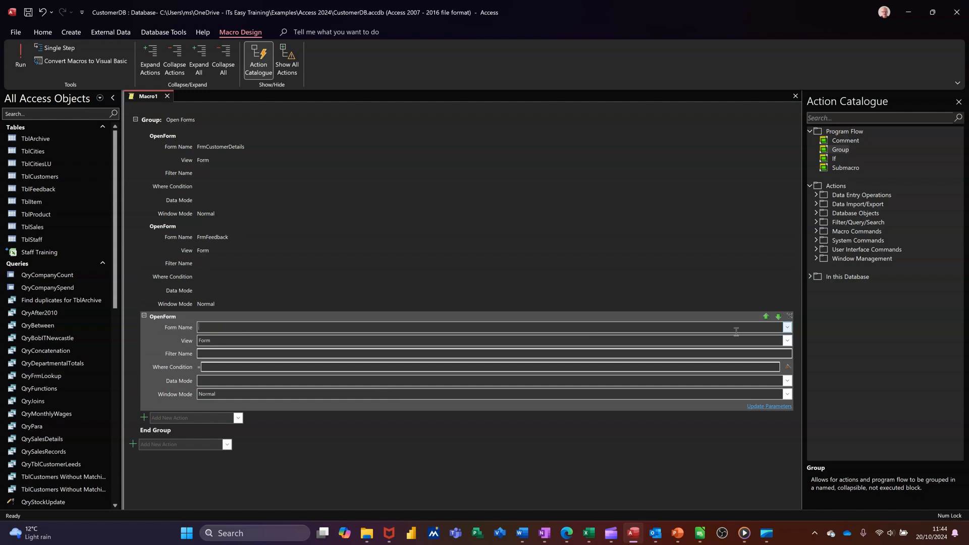
left_click(787, 327)
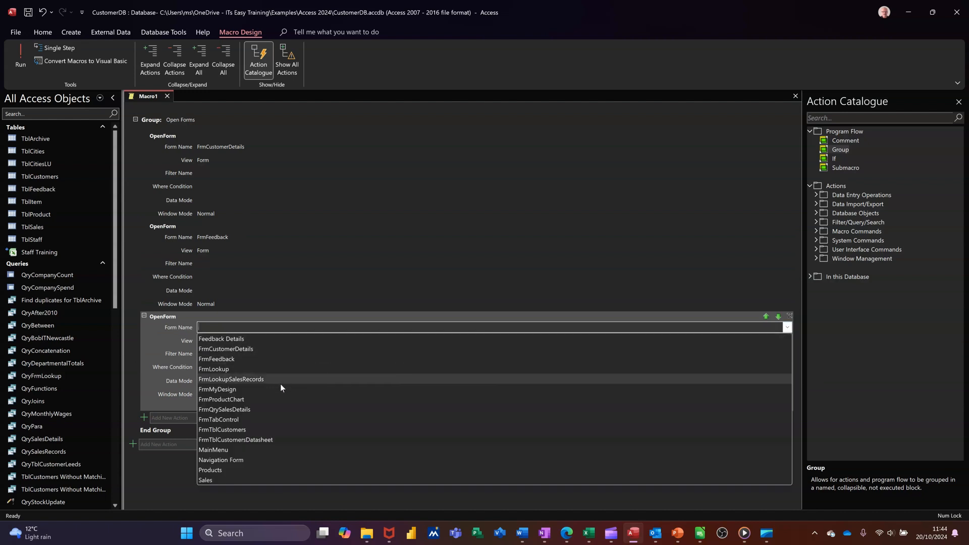
left_click(254, 411)
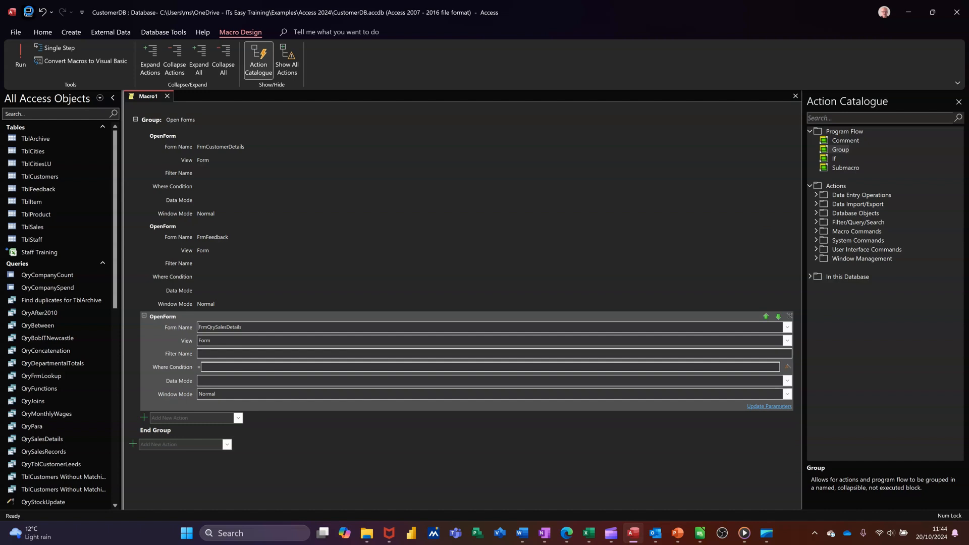
Save the macro as McrGroup and close it
left_click(28, 11)
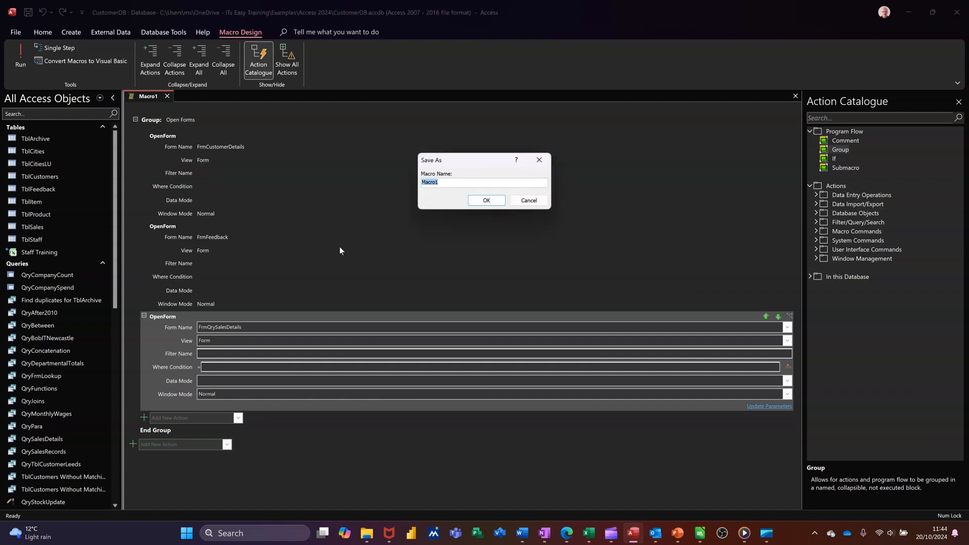
type("McrGroup")
key("Return")
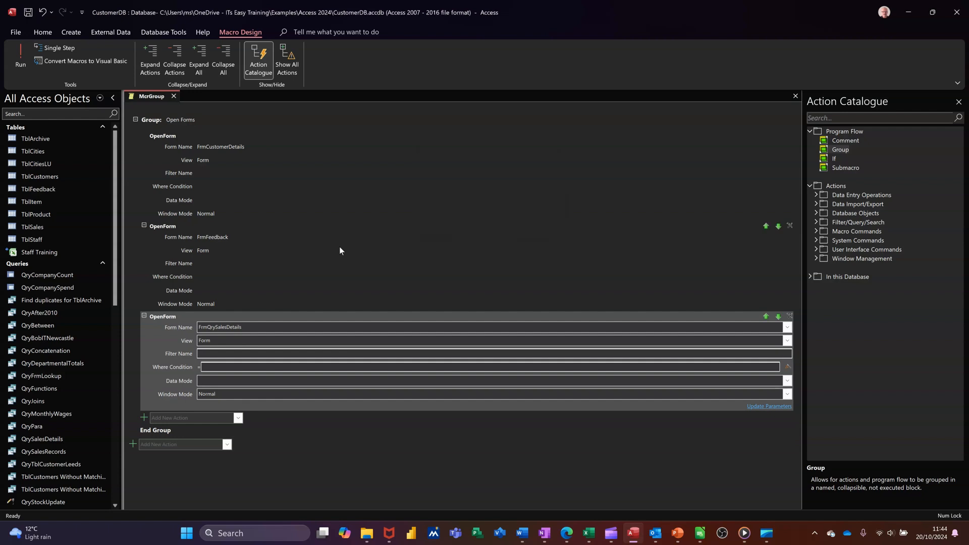
left_click(173, 97)
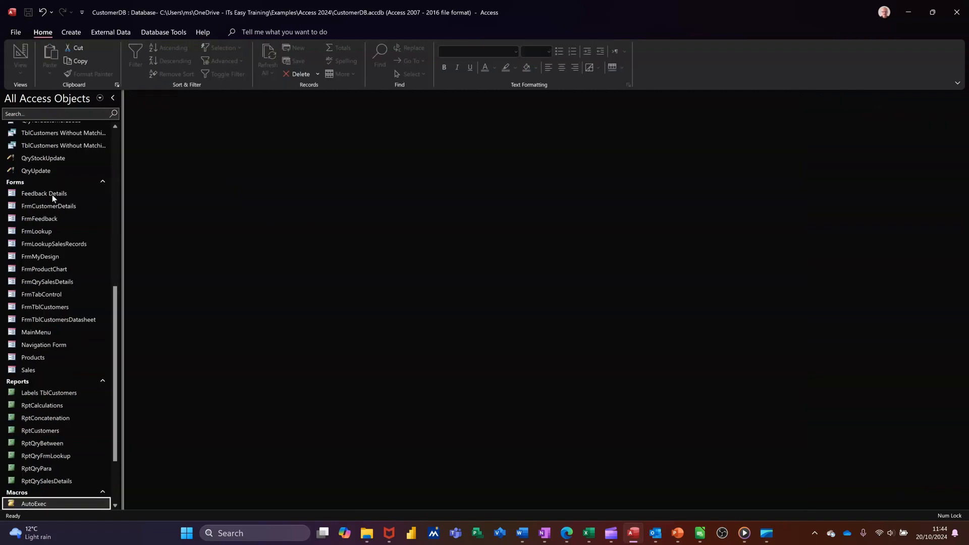
Open the MainMenu form in Design View
left_click(52, 334)
right_click(52, 334)
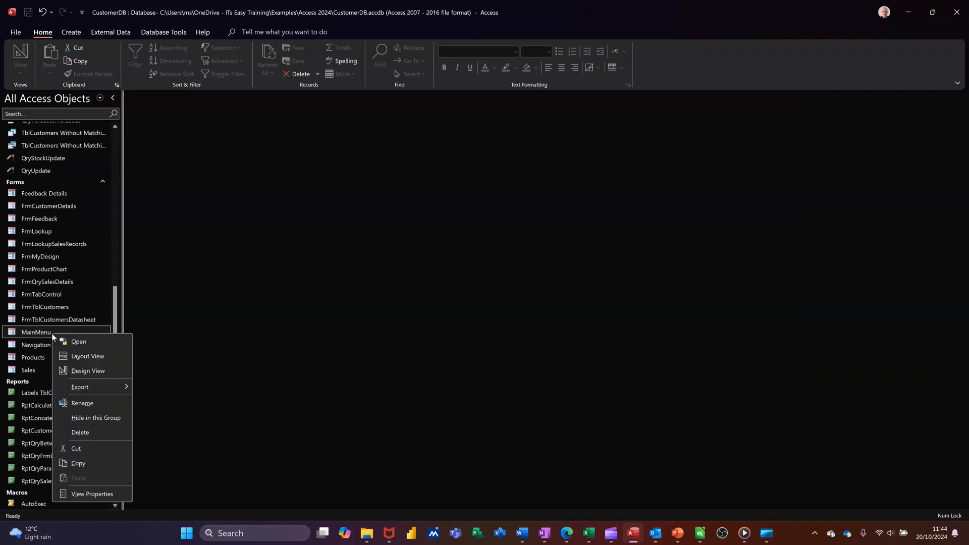
left_click(66, 356)
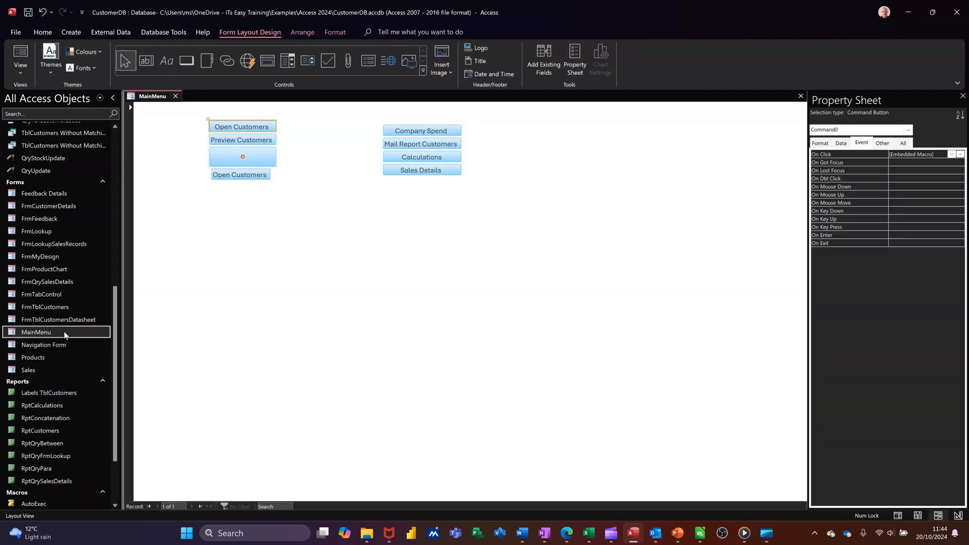
right_click(64, 331)
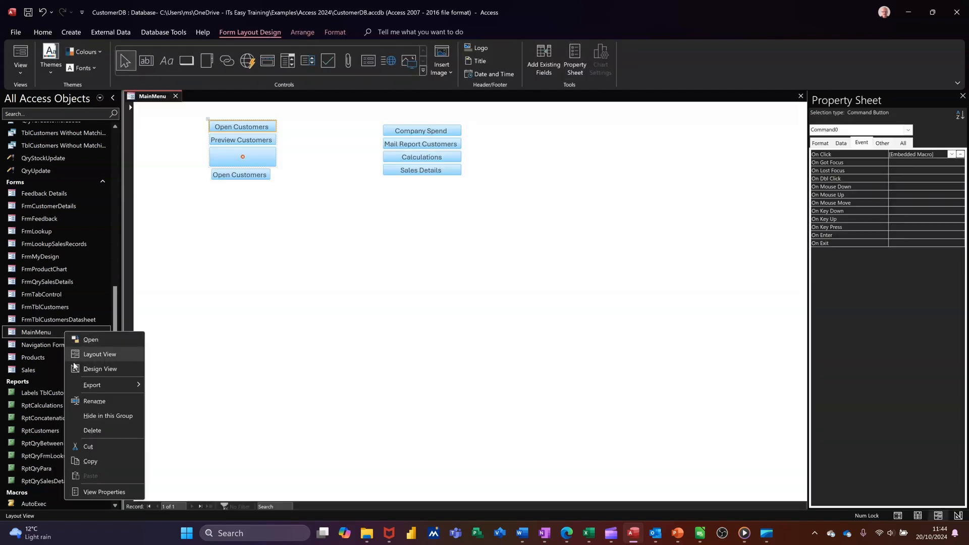
left_click(76, 369)
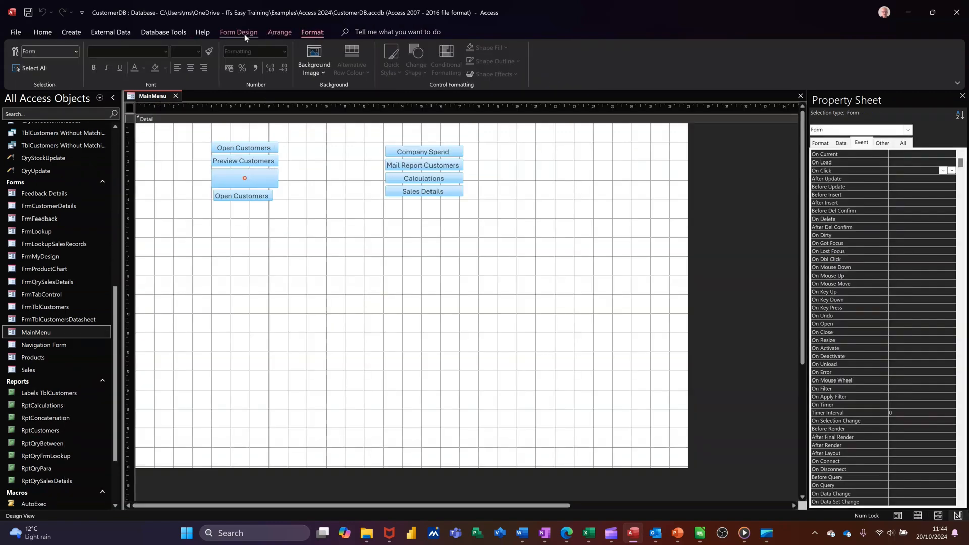
Draw a command button in the empty area below the existing buttons of the MainMenu form
left_click(236, 30)
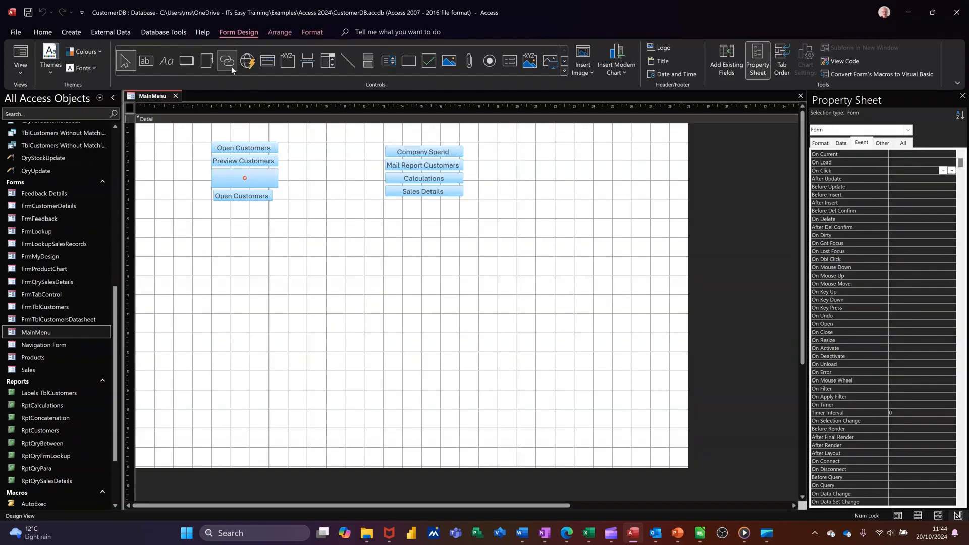
left_click(186, 61)
left_click_drag(279, 230, 371, 274)
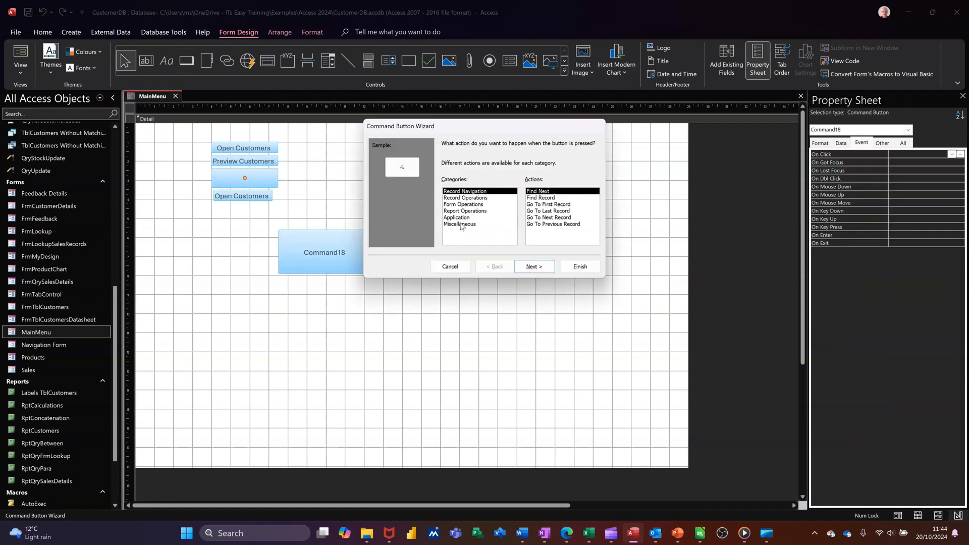
Set the new button's action to Run Macro from the Miscellaneous category and choose the McrGroup macro
left_click(460, 224)
left_click(535, 204)
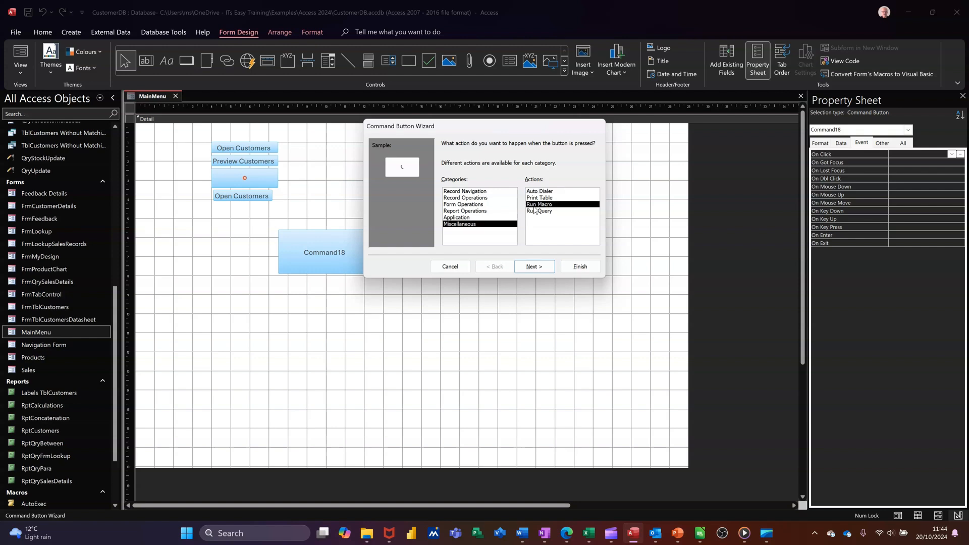
left_click(533, 267)
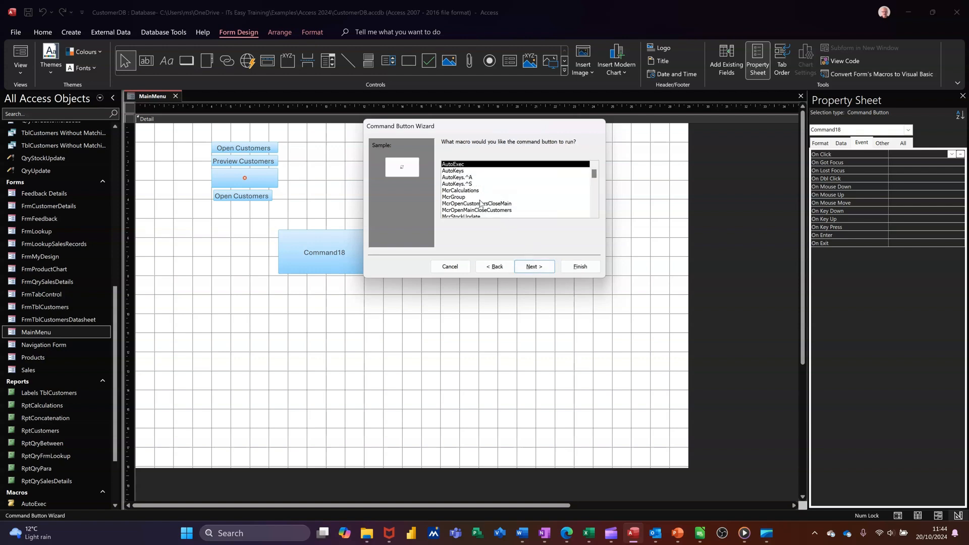
left_click(454, 198)
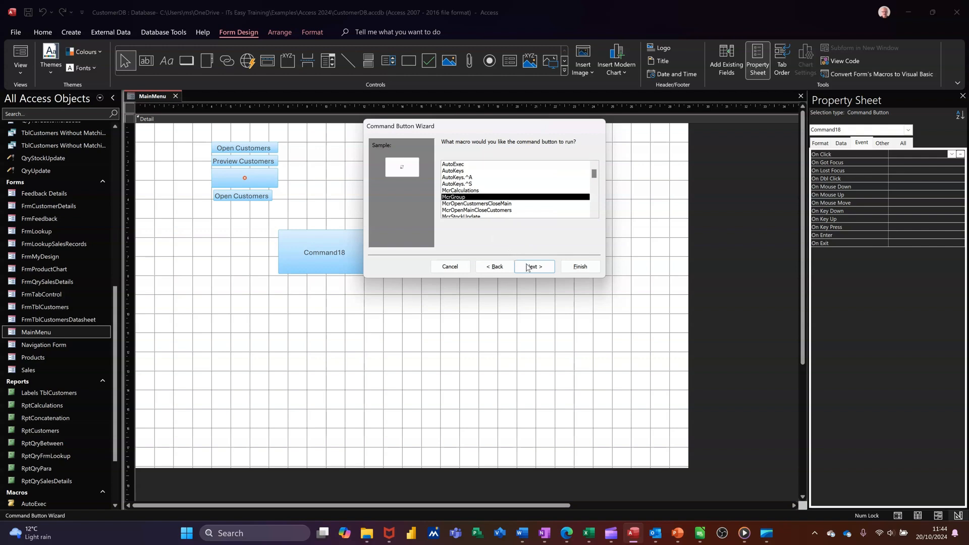
left_click(533, 267)
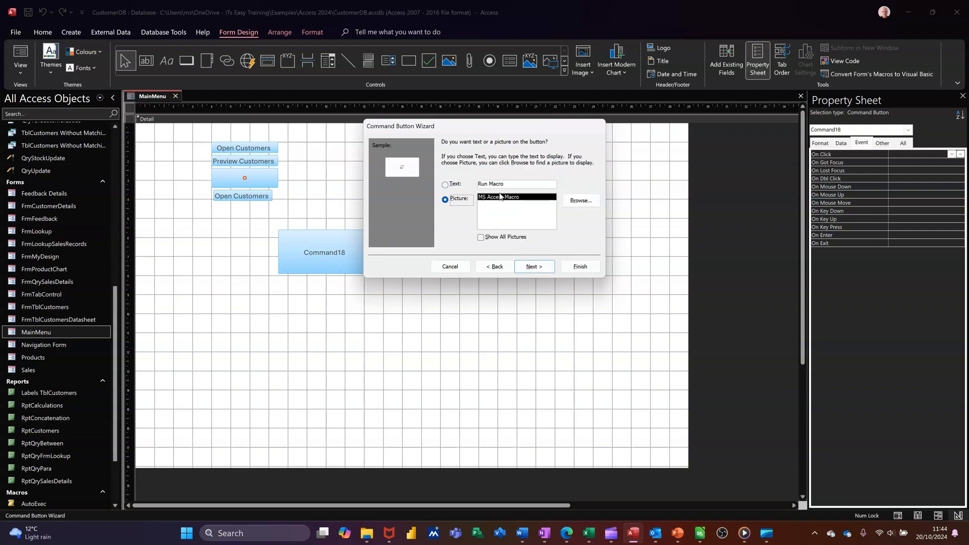
Give the button the text Open Forms instead of a picture and finish the wizard
left_click_drag(516, 184, 467, 173)
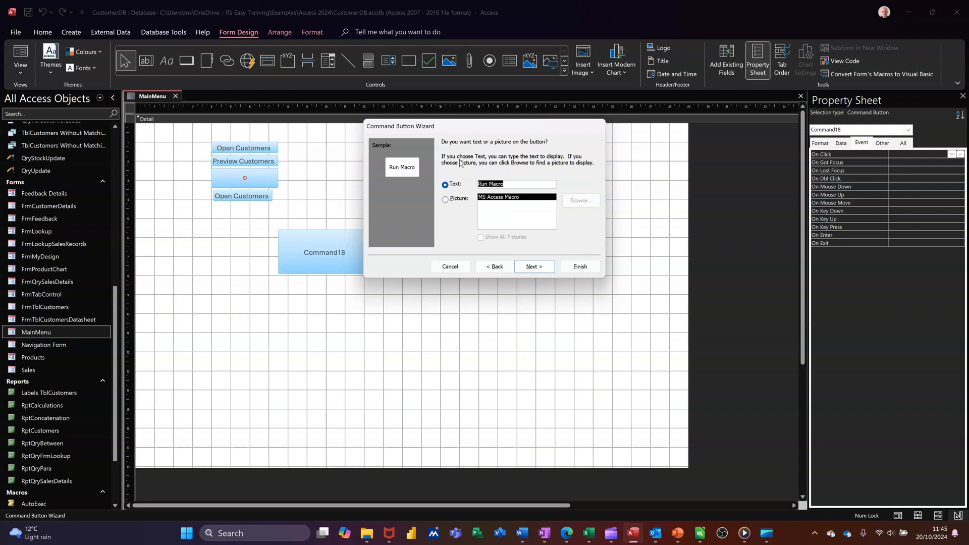
type("Open Forms")
left_click(580, 267)
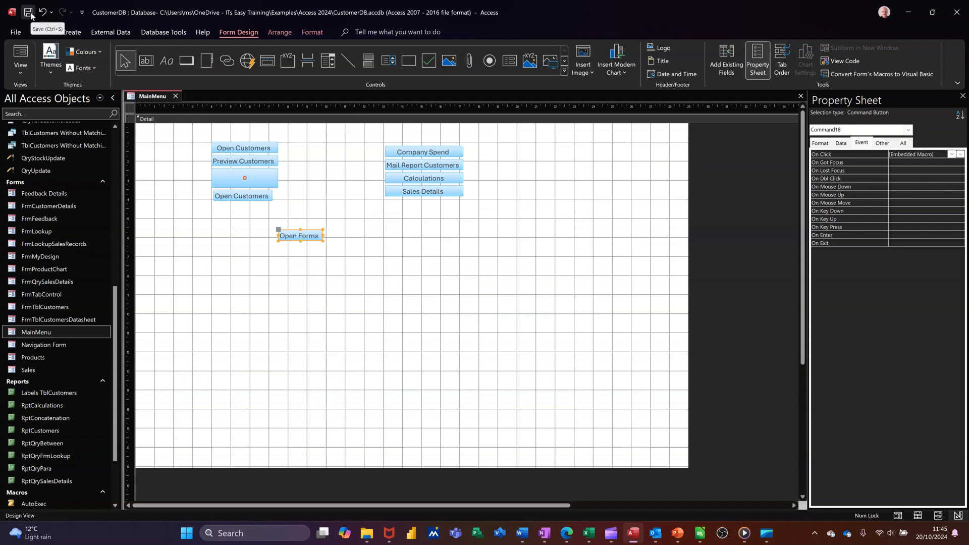
Test the Open Forms button in Form View and look through the FrmCustomerDetails, FrmFeedback and FrmQrySalesDetails forms
left_click(27, 55)
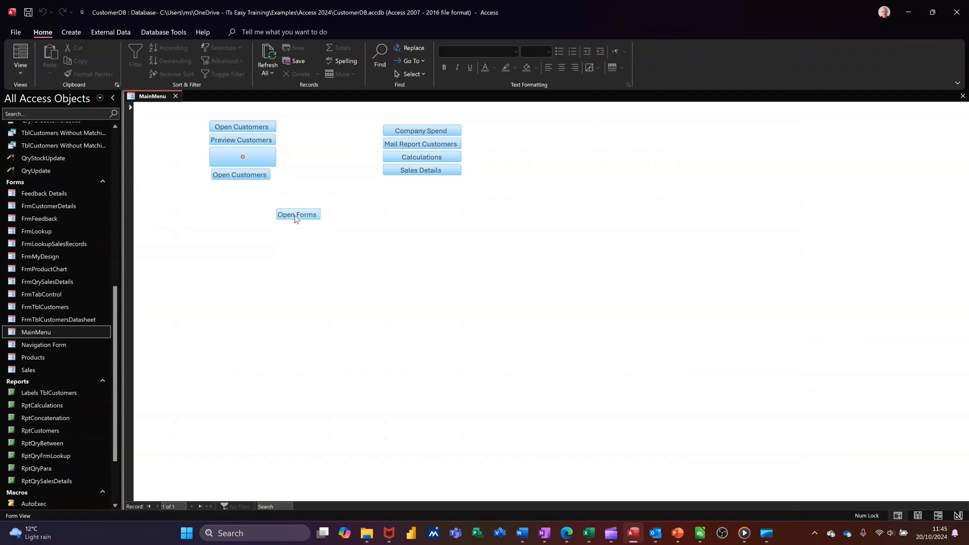
left_click(295, 215)
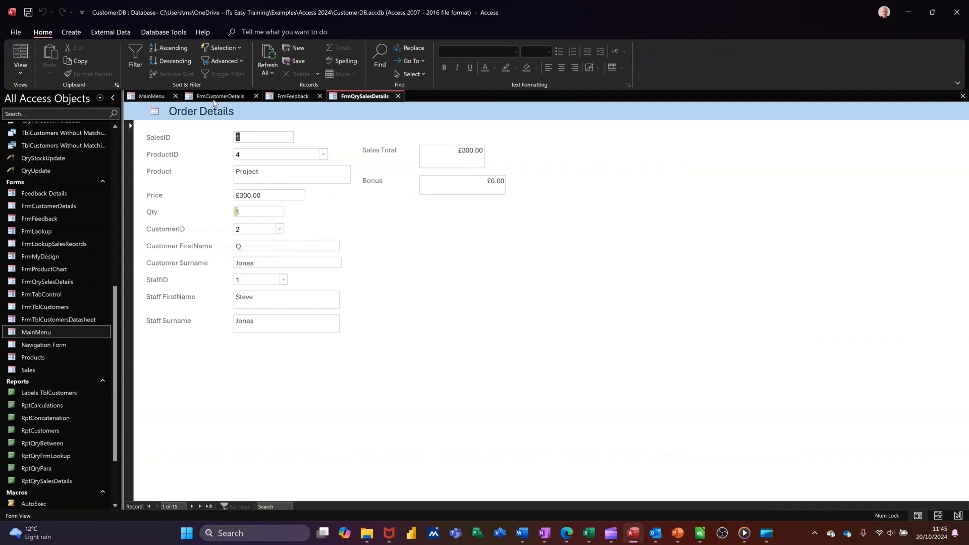
left_click(216, 98)
left_click(292, 97)
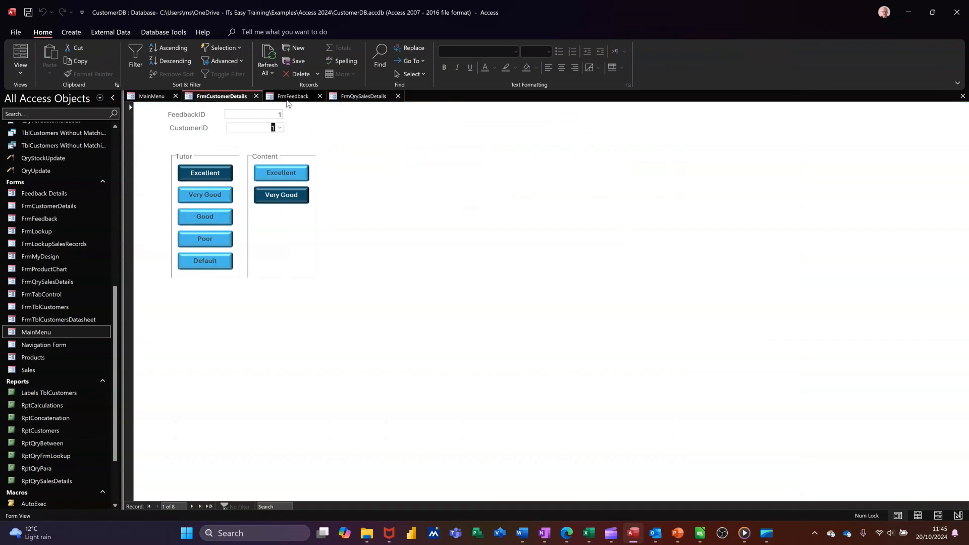
left_click(357, 99)
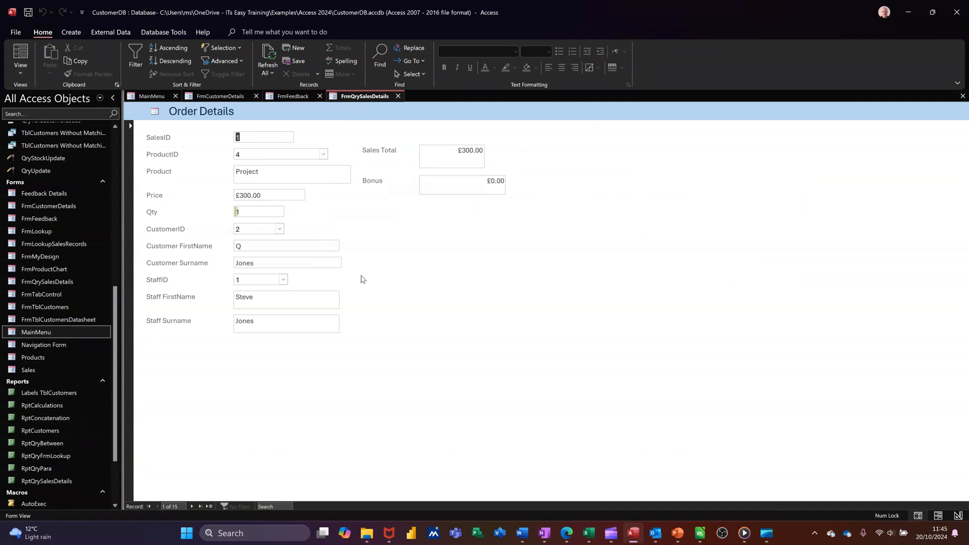
Close the FrmQrySalesDetails, FrmFeedback and FrmCustomerDetails forms
left_click(398, 97)
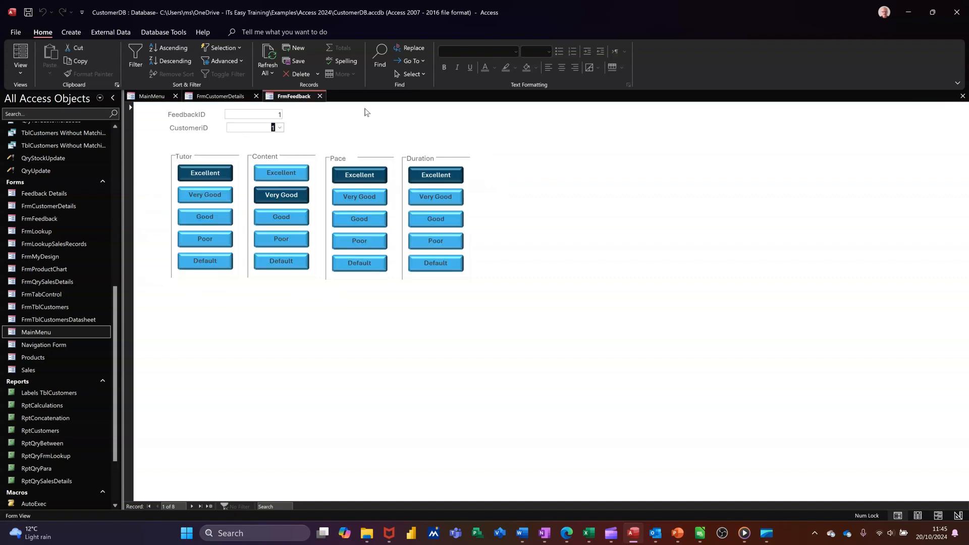
left_click(320, 97)
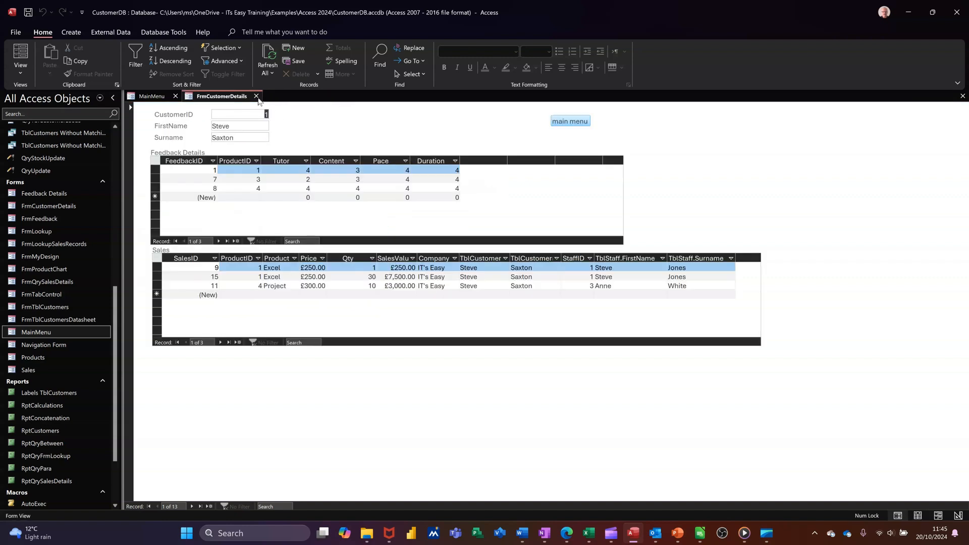
left_click(256, 95)
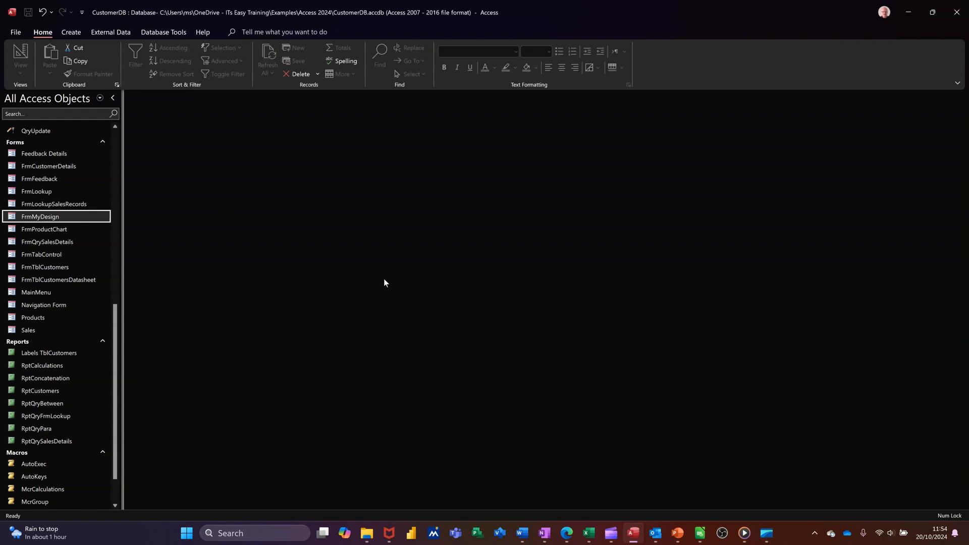
Open the FrmMyDesign form
double_click(48, 217)
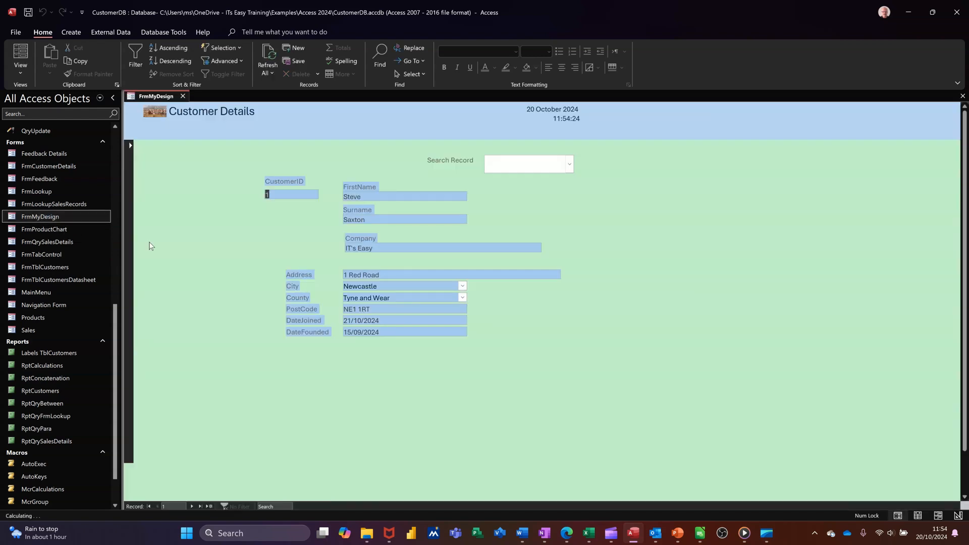
Create a new macro and add an If block to it
left_click(392, 323)
left_click(75, 33)
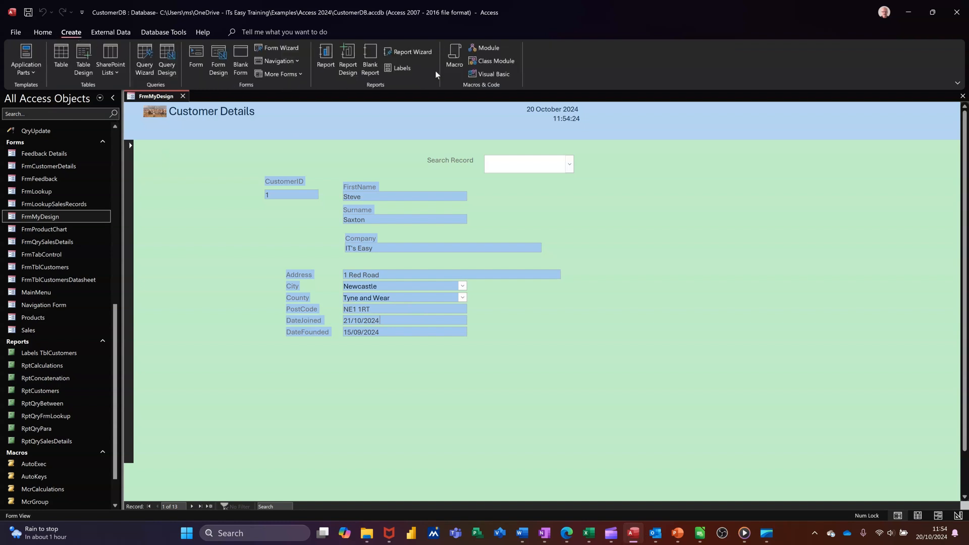
left_click(455, 56)
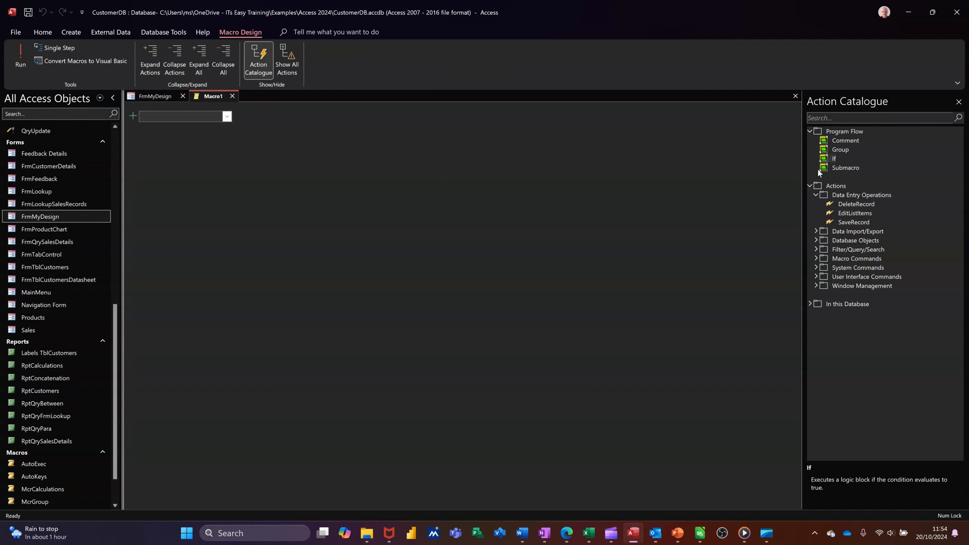
double_click(833, 158)
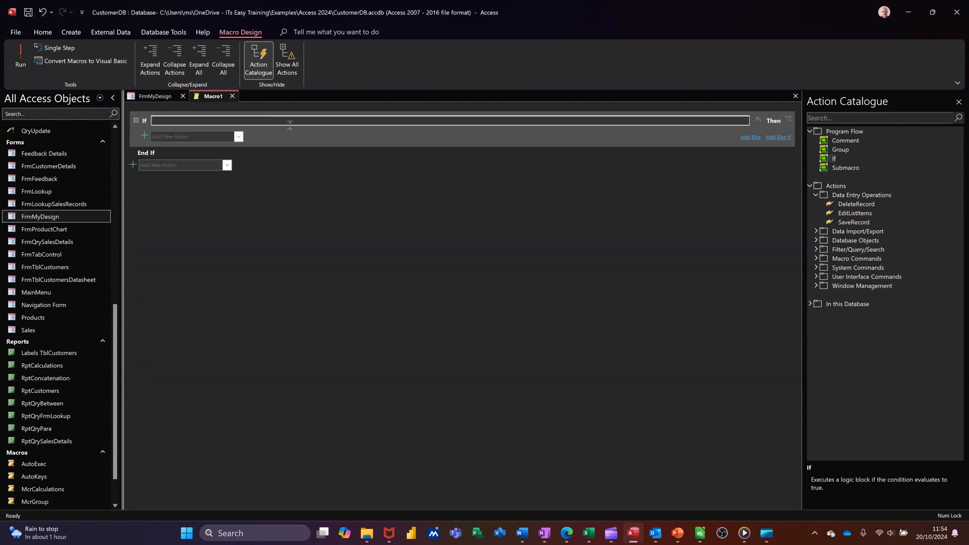
Build the If condition Forms![FrmMyDesign]![DateJoined] >Now() with the Expression Builder, picking the DateJoined field from FrmMyDesign
left_click(758, 120)
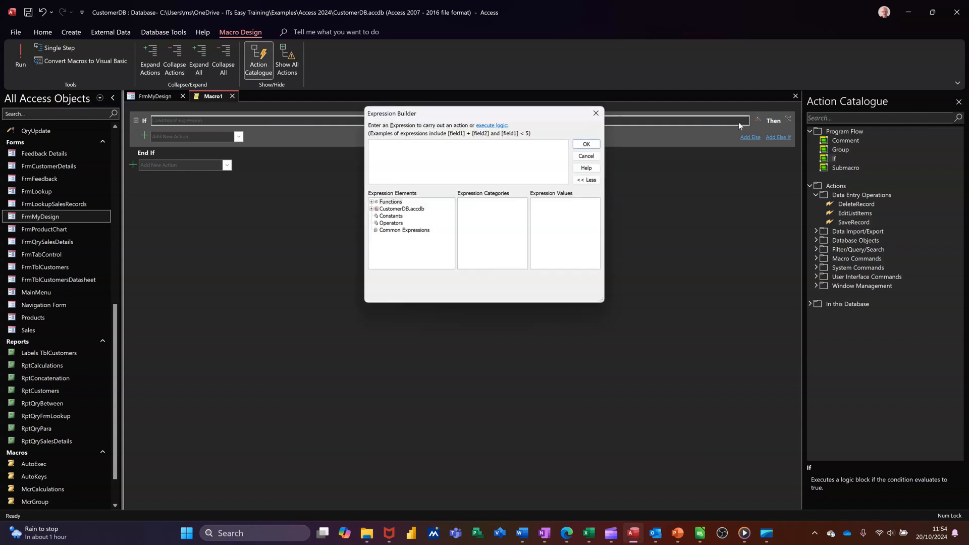
left_click(372, 209)
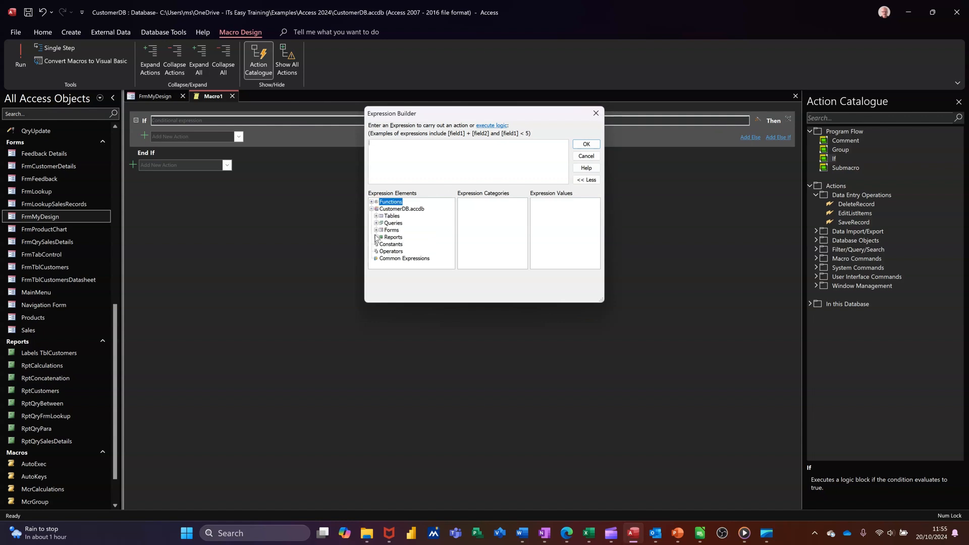
left_click(376, 230)
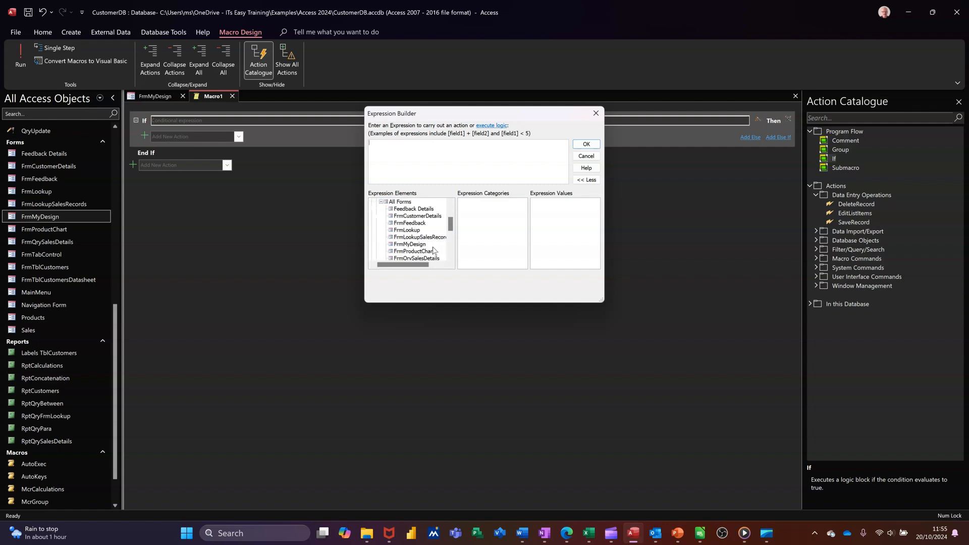
left_click(422, 245)
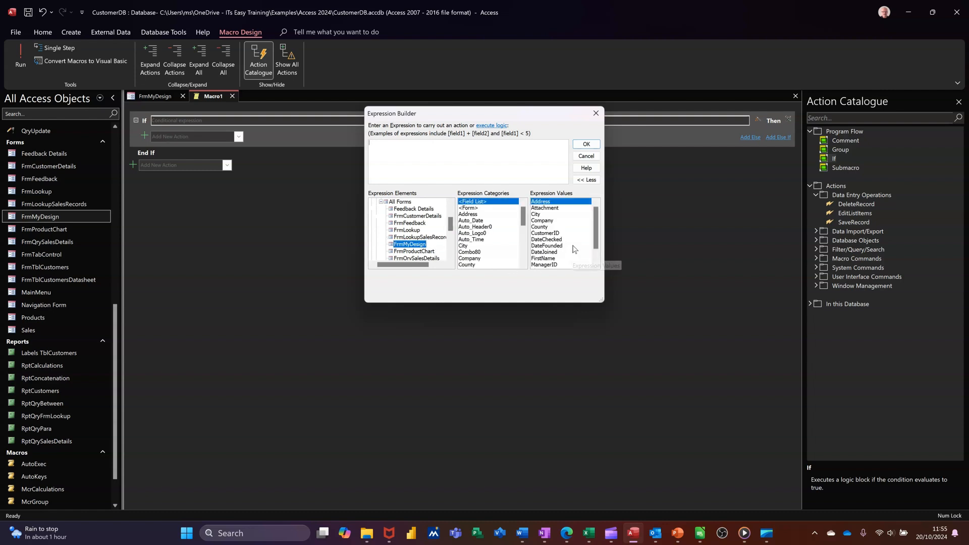
scroll(574, 248, "down", 1)
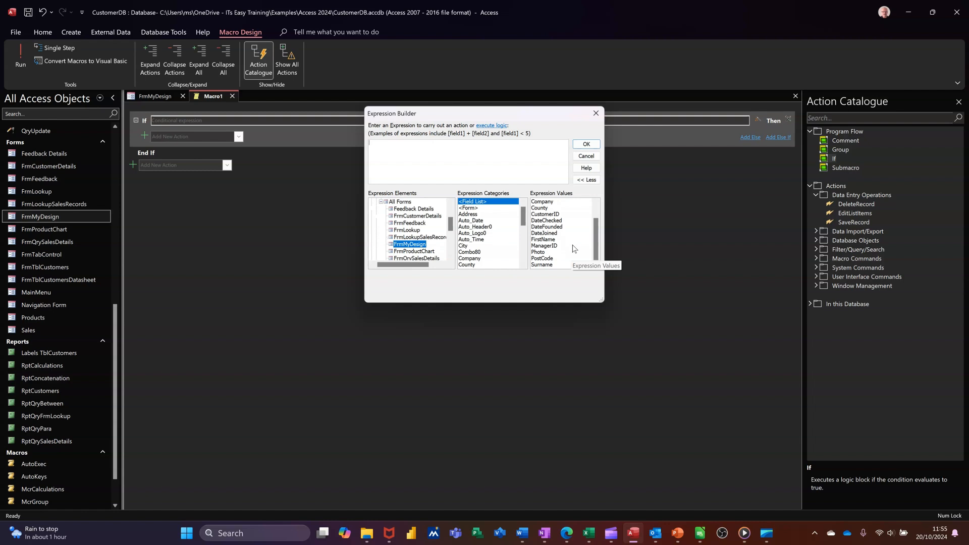
double_click(544, 233)
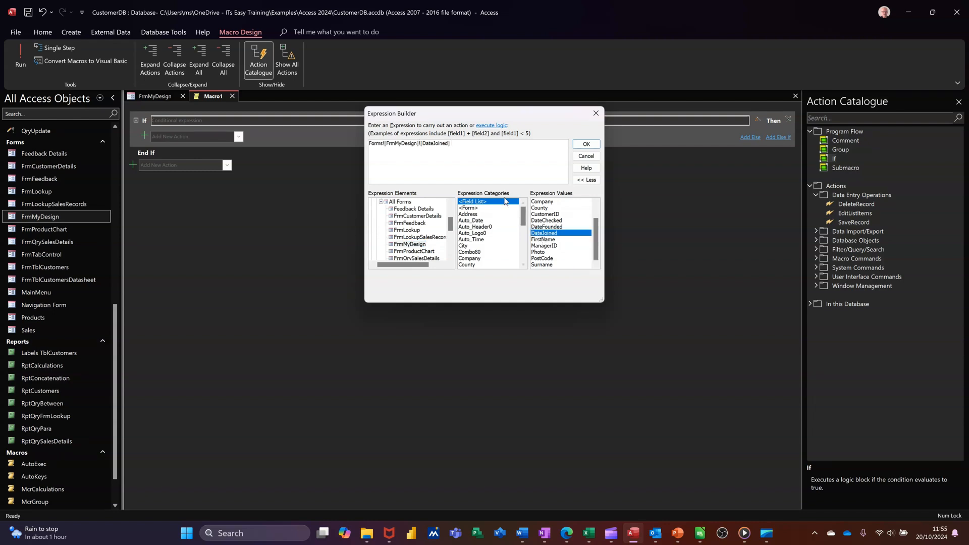
left_click(482, 157)
type(">Now")
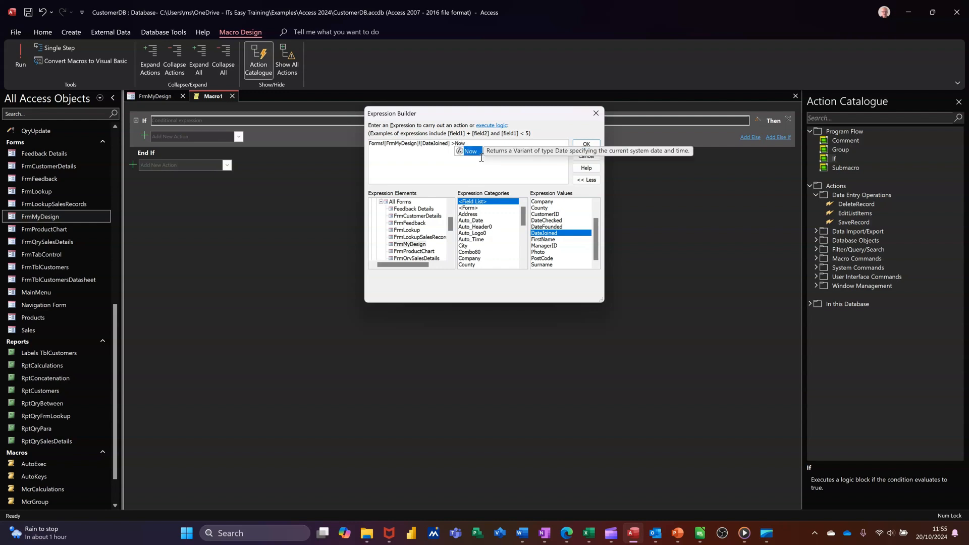
type("()")
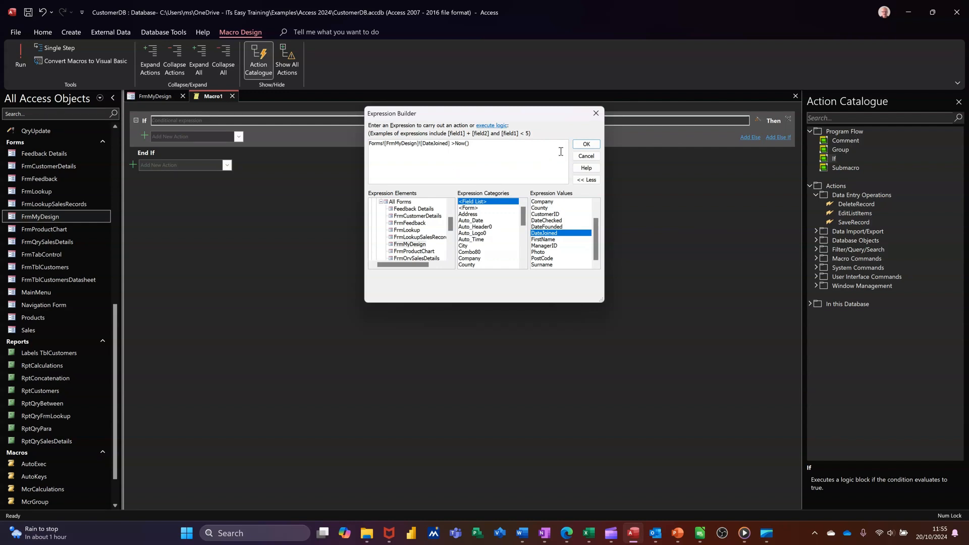
left_click(586, 145)
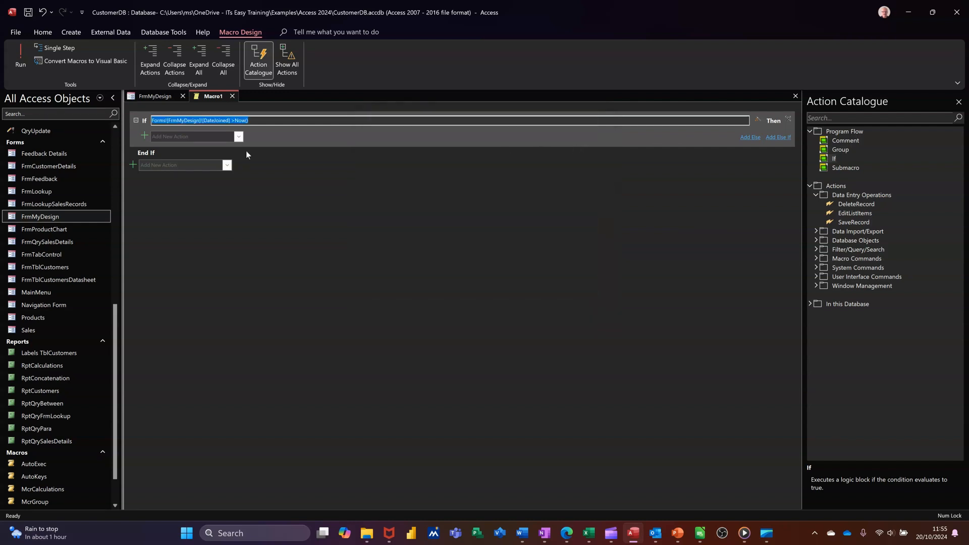
Add a MessageBox action inside the If block with the message "Check date cannot be in the future"
left_click(207, 138)
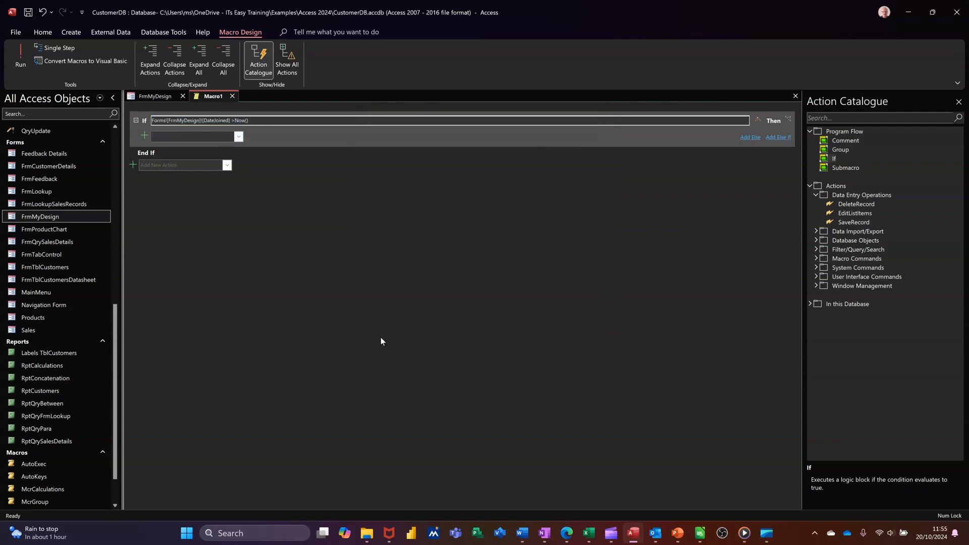
type("MessageBox")
key("Return")
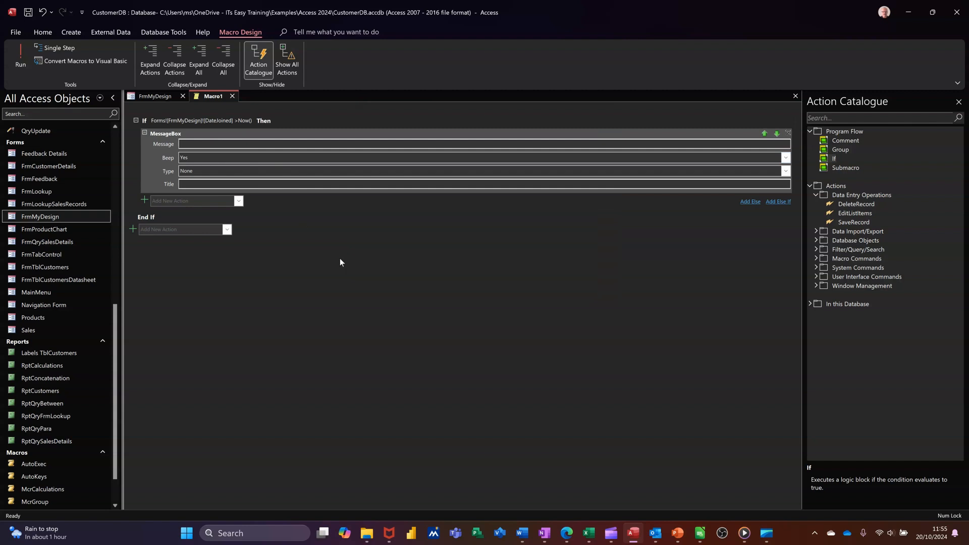
type("Check date cannot be in the future")
Save the macro as McrCheckDate and close it
key("ctrl+s")
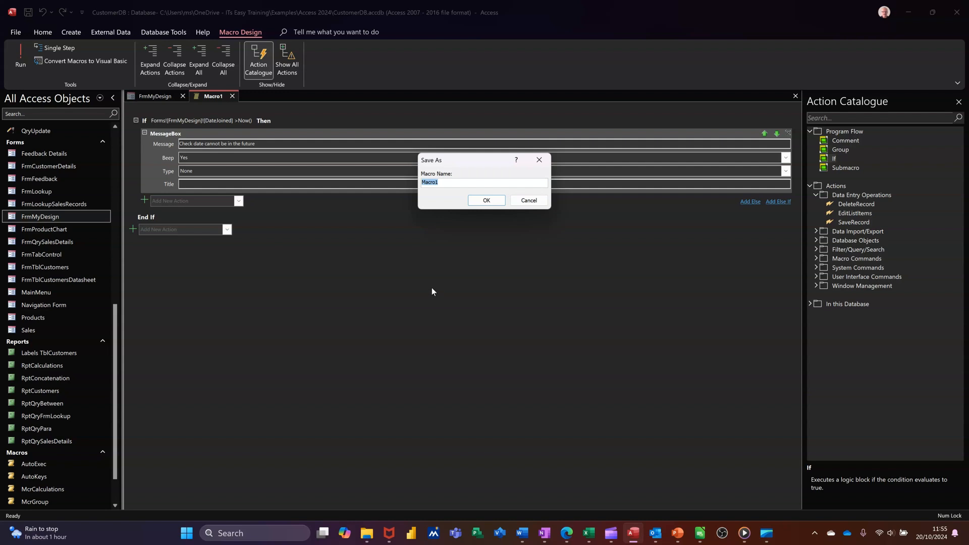
type("McrCheck")
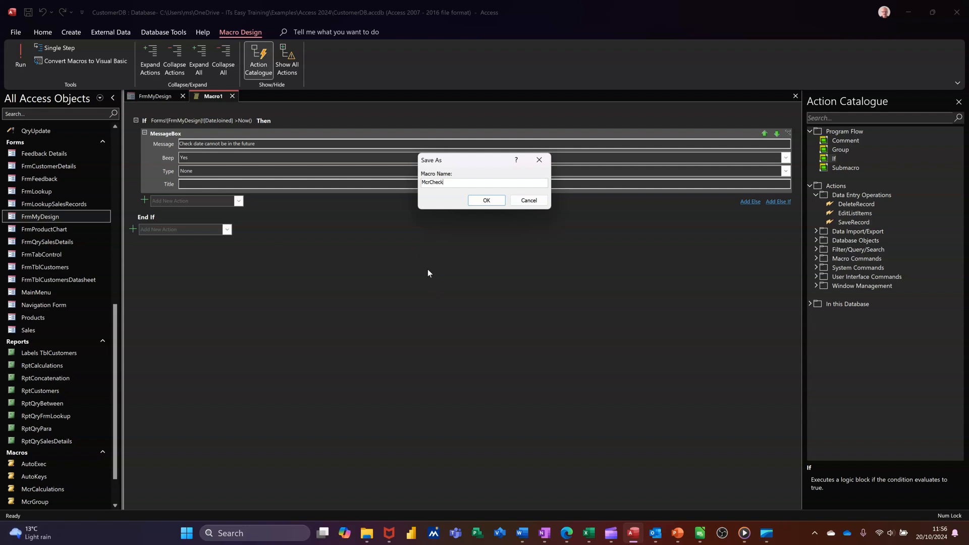
type("Date")
left_click(479, 198)
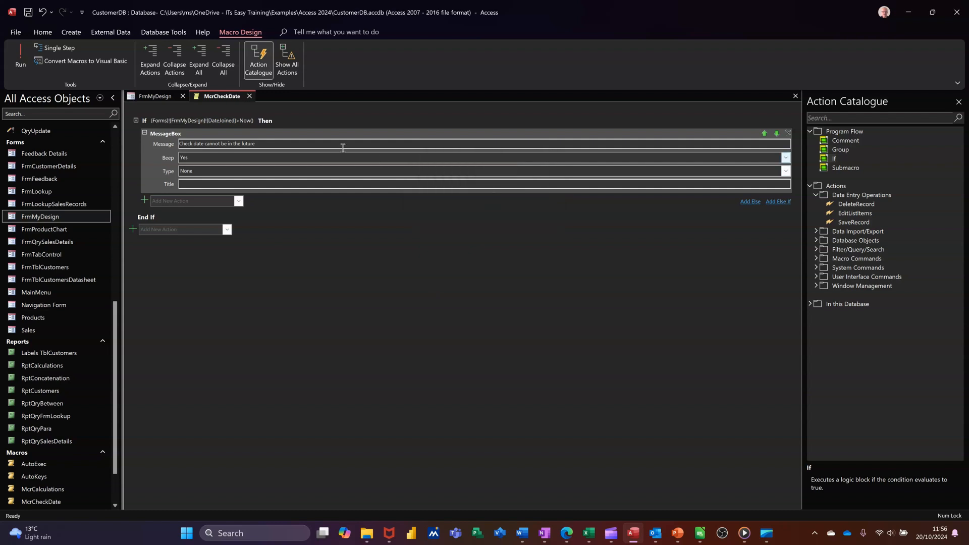
left_click(250, 96)
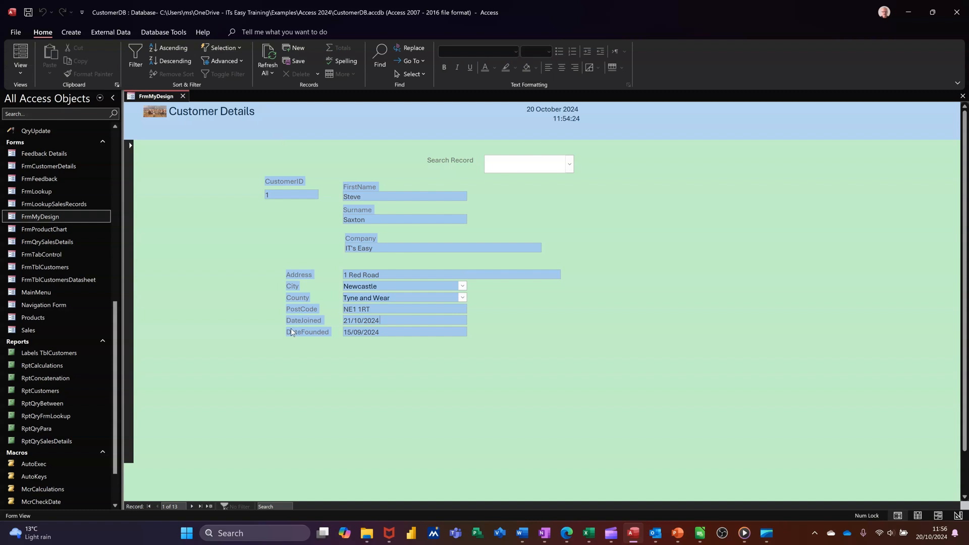
Switch FrmMyDesign to Design View and assign McrCheckDate to the After Update event of the DateJoined text box
left_click(20, 76)
left_click(45, 157)
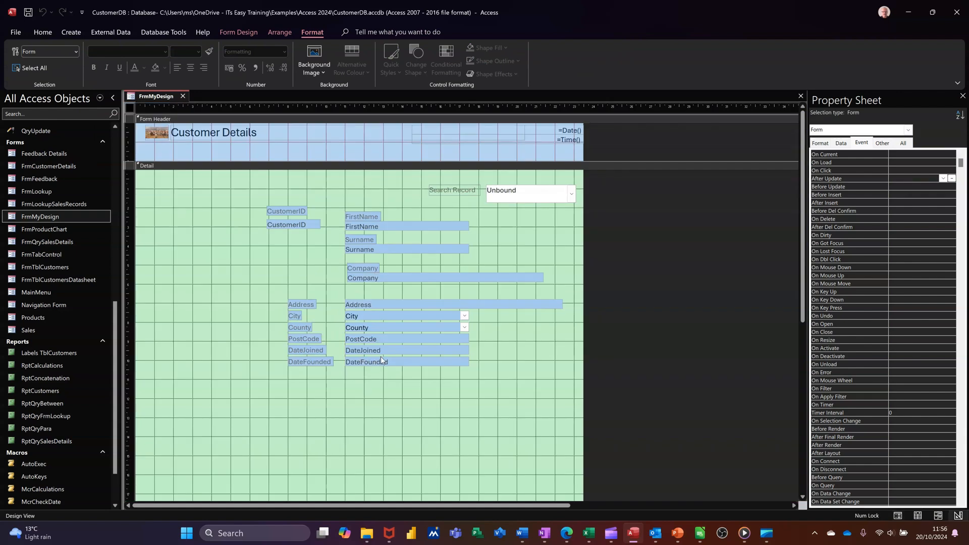
left_click(390, 351)
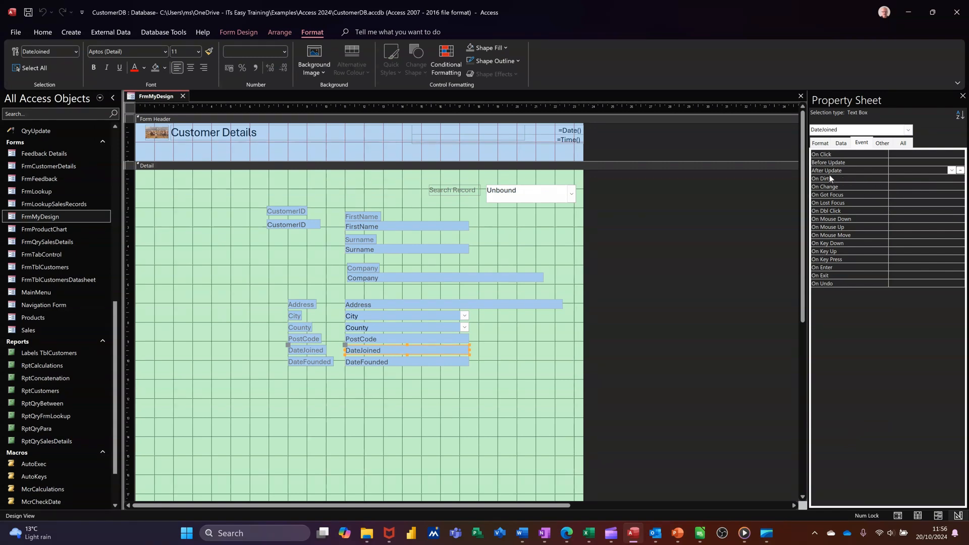
left_click(952, 171)
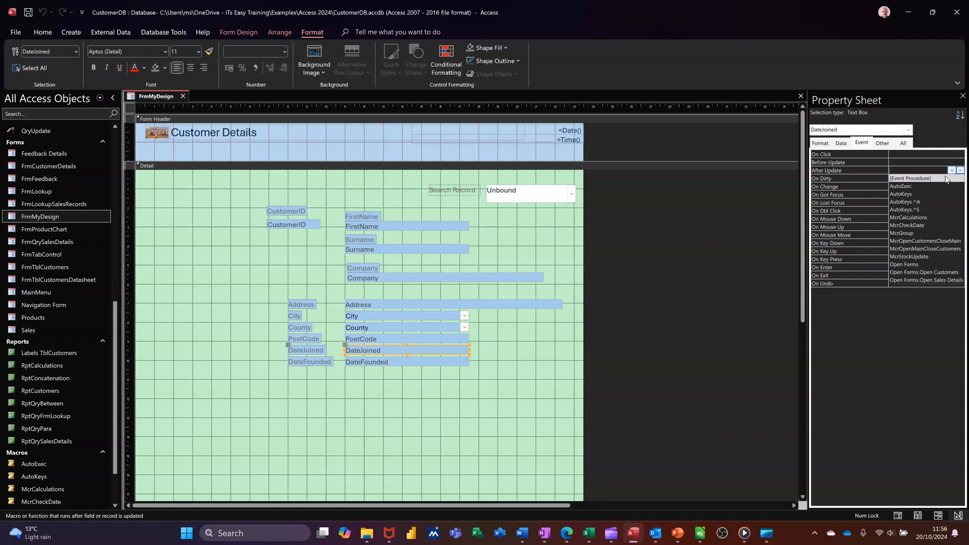
left_click(934, 228)
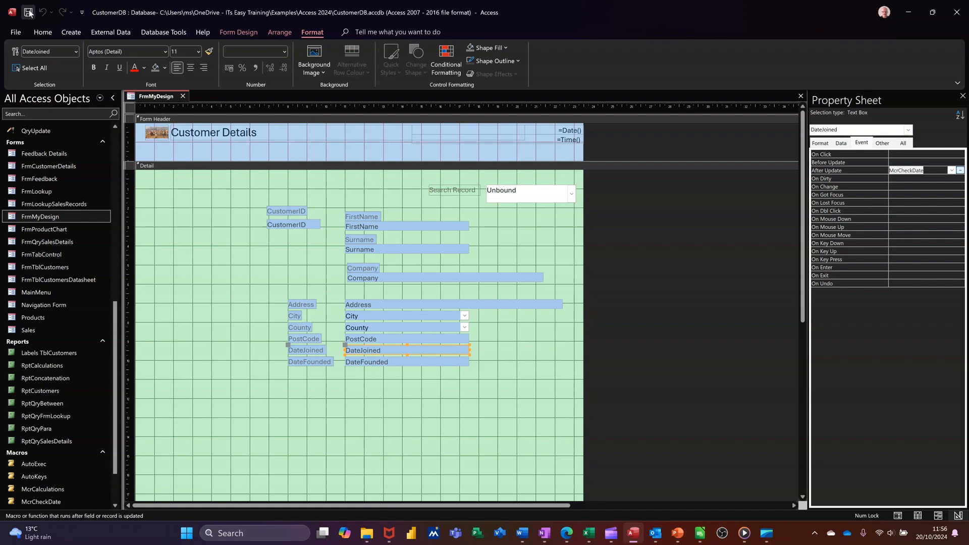
Test the macro in Form View by re-entering 21/10/2024 as the DateJoined value, and dismiss the message box
left_click(221, 32)
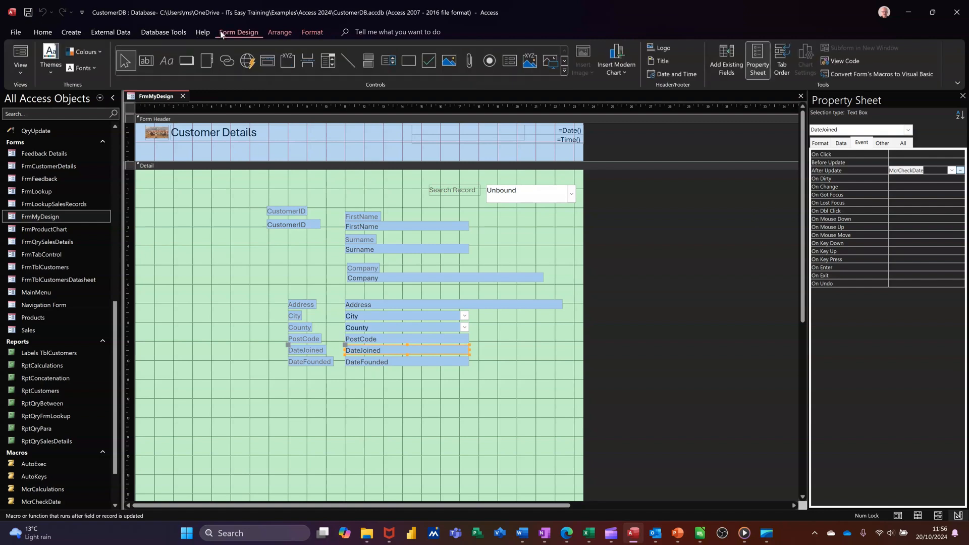
left_click(20, 55)
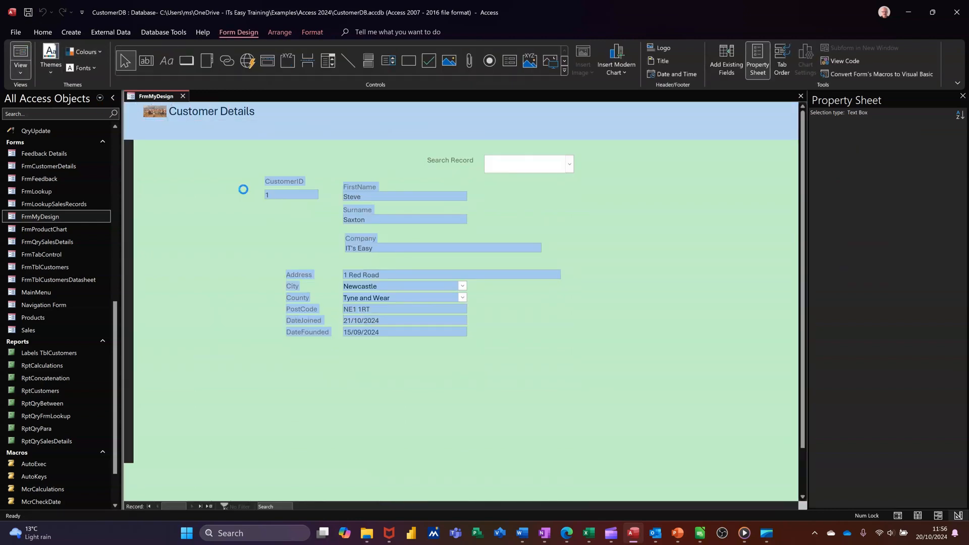
left_click_drag(390, 319, 324, 309)
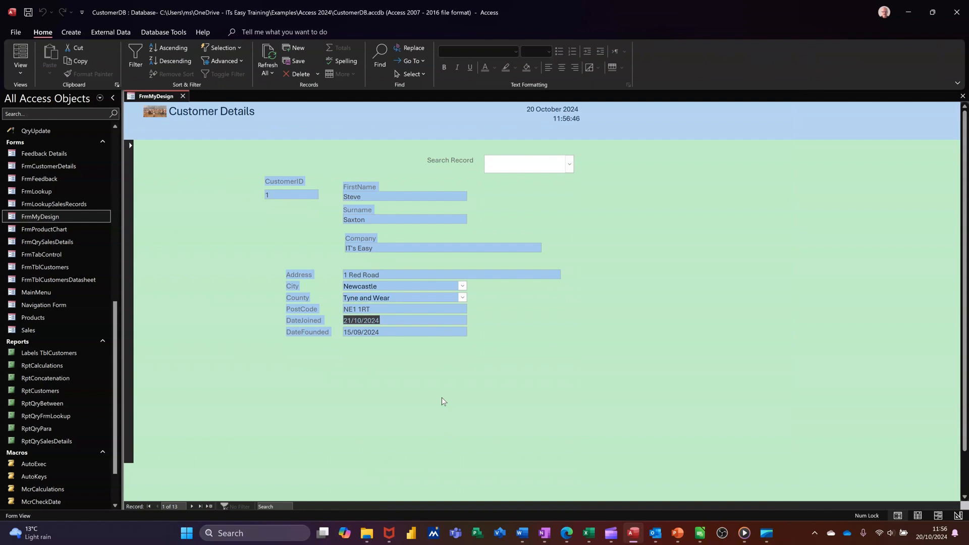
type("21/10/2024")
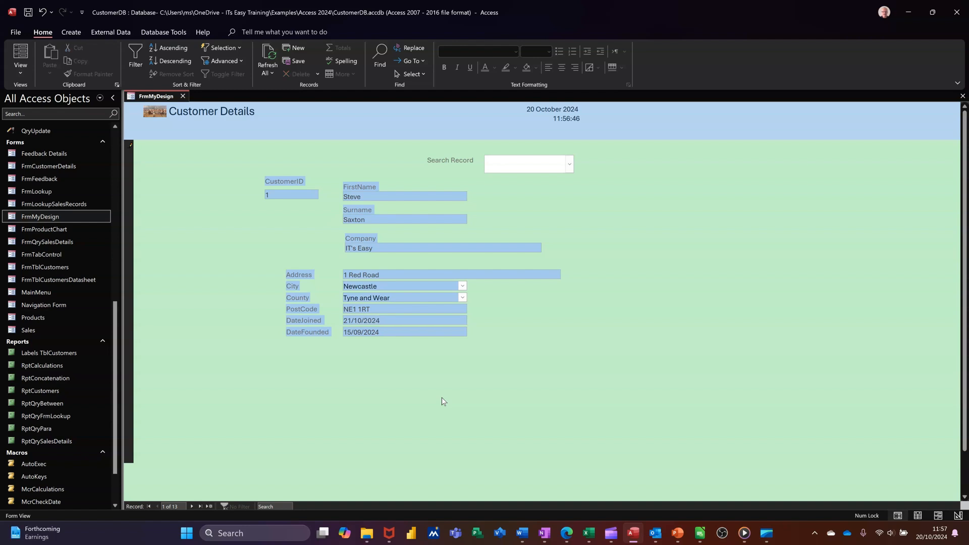
key("Tab")
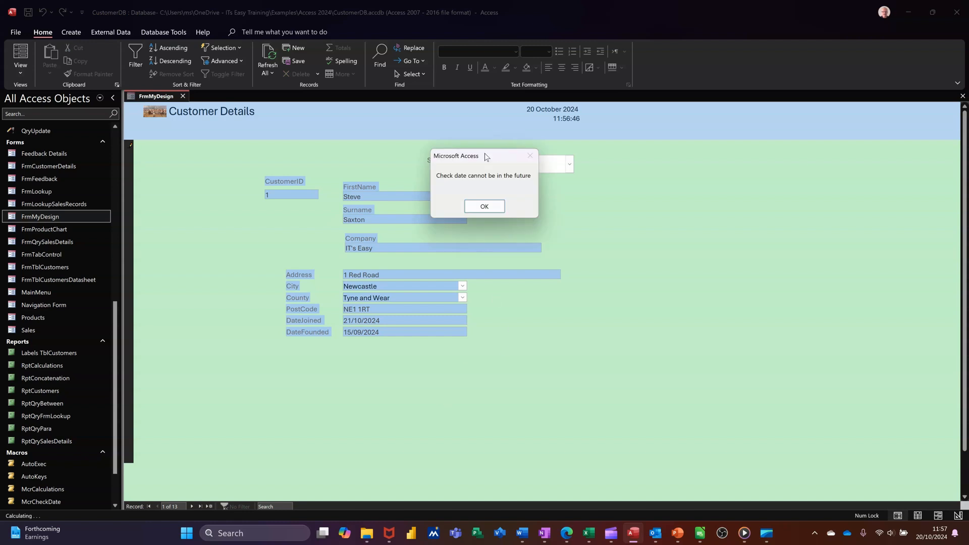
left_click(483, 207)
Set the DateJoined value to 10/10/2024 and move on to the DateFounded field
left_click(396, 320)
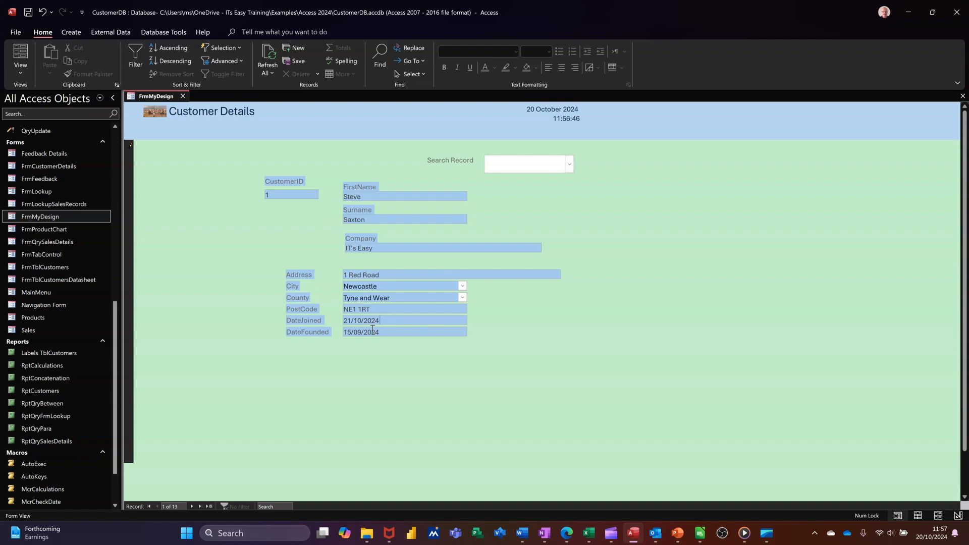
left_click_drag(347, 321, 352, 324)
key("Left")
type("10")
key("Tab")
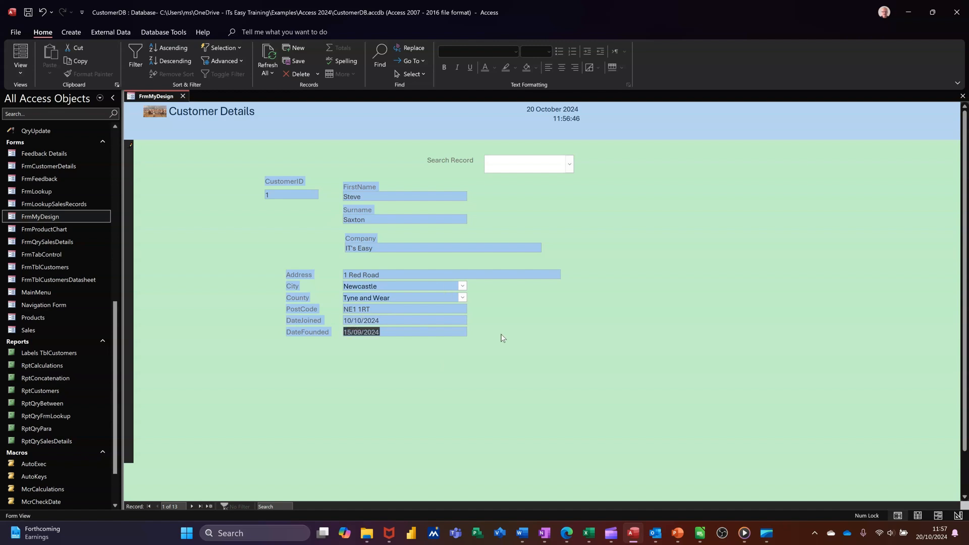